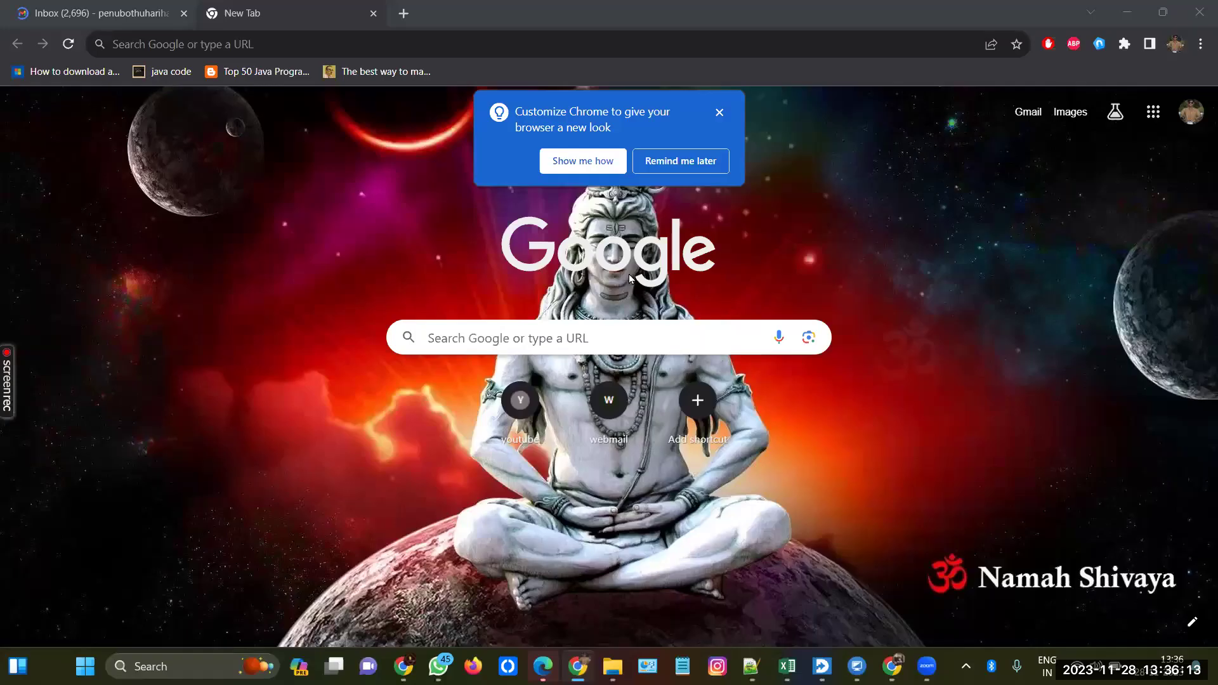
# Step: Search Google for 'aws exam booking' from Chrome's new tab page
pyautogui.press('XF86AudioRaiseVolume')
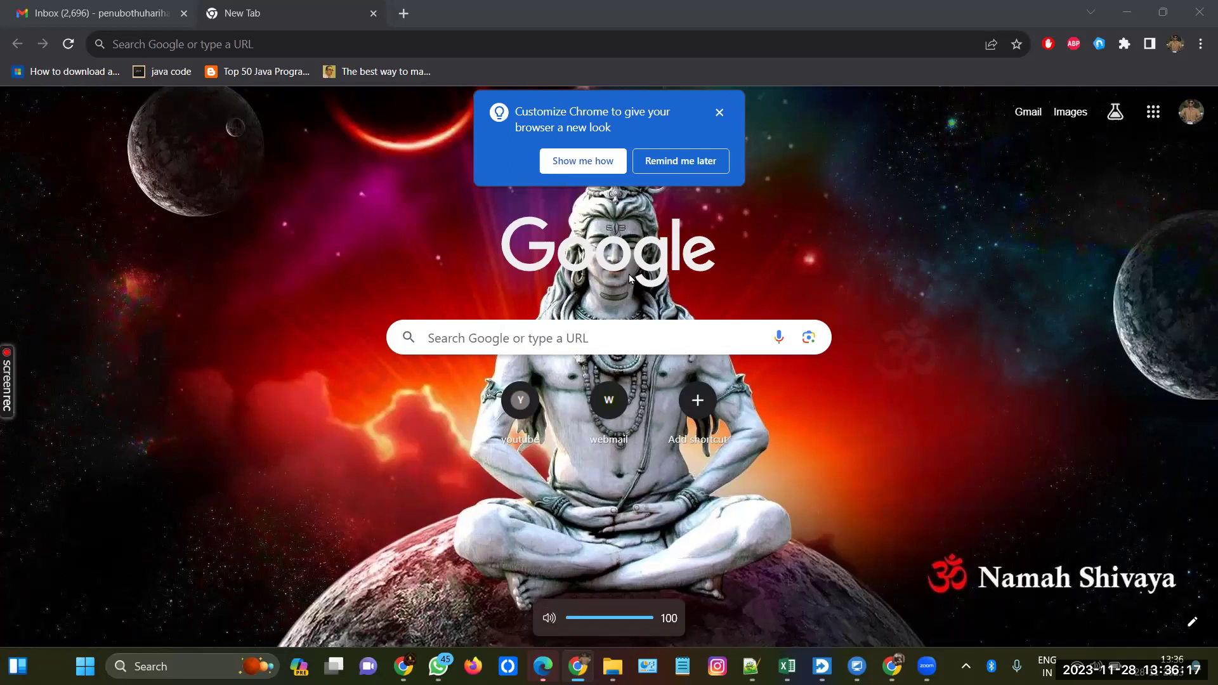
pyautogui.click(228, 47)
pyautogui.write('awsn')
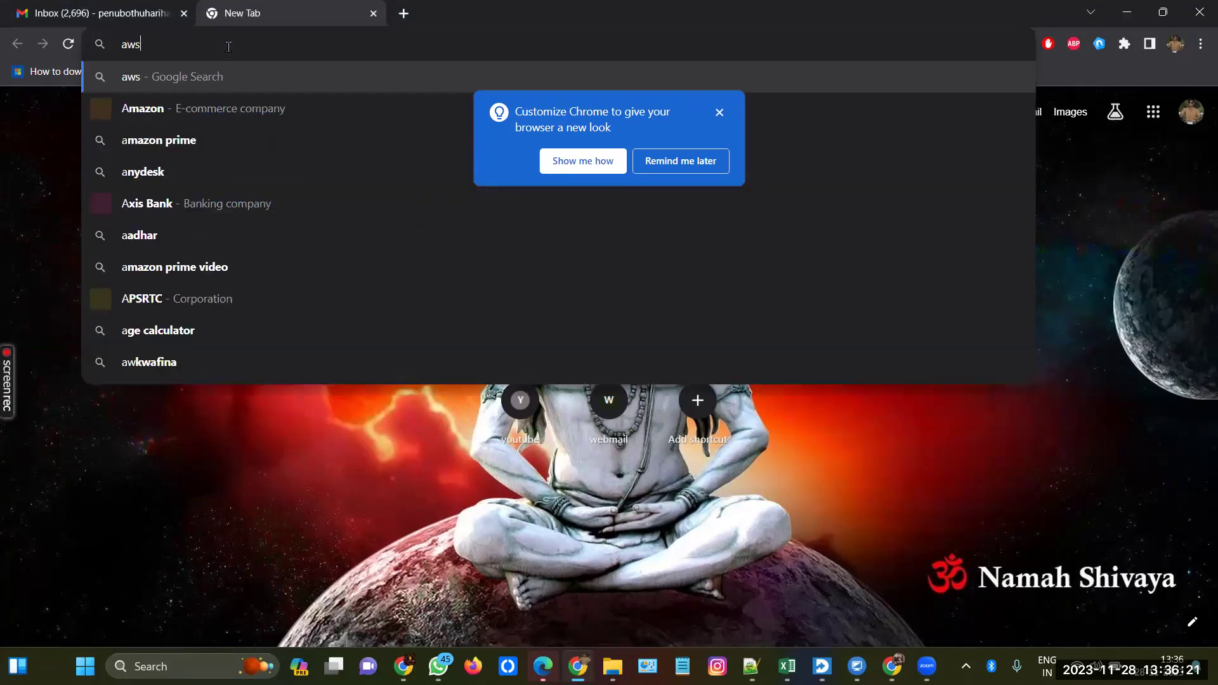
pyautogui.press('BackSpace')
pyautogui.press('BackSpace')
pyautogui.press('BackSpace')
pyautogui.press('BackSpace')
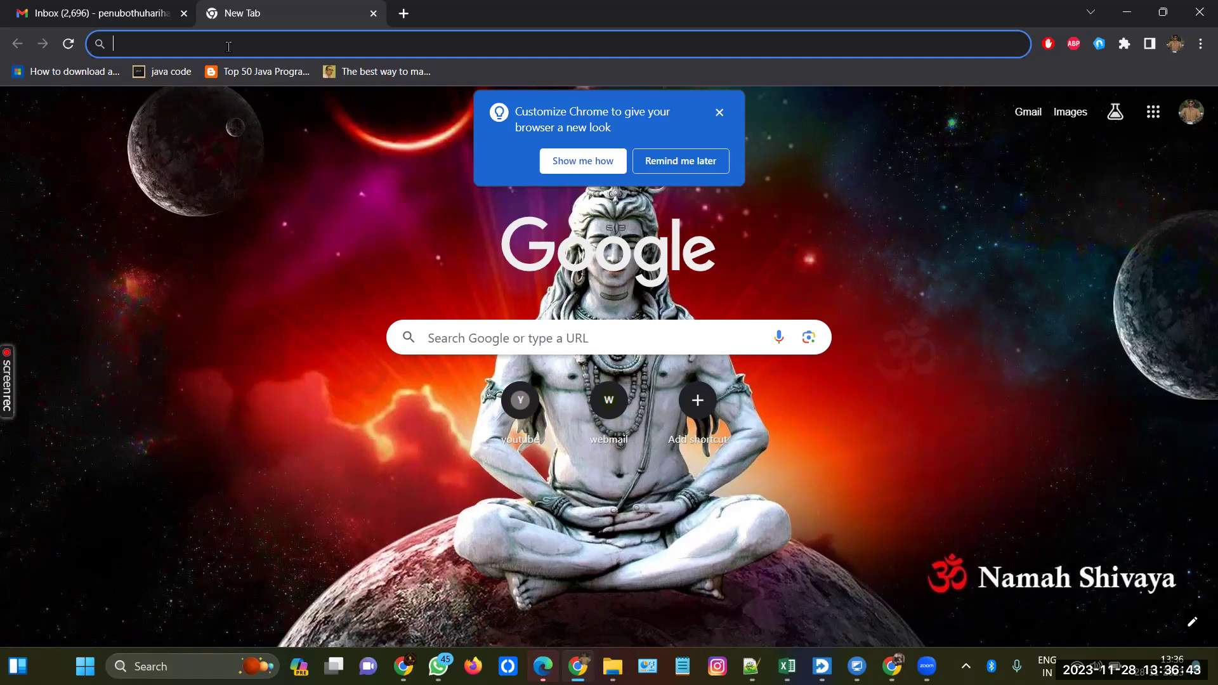
pyautogui.write('aws exam booking')
pyautogui.press('Return')
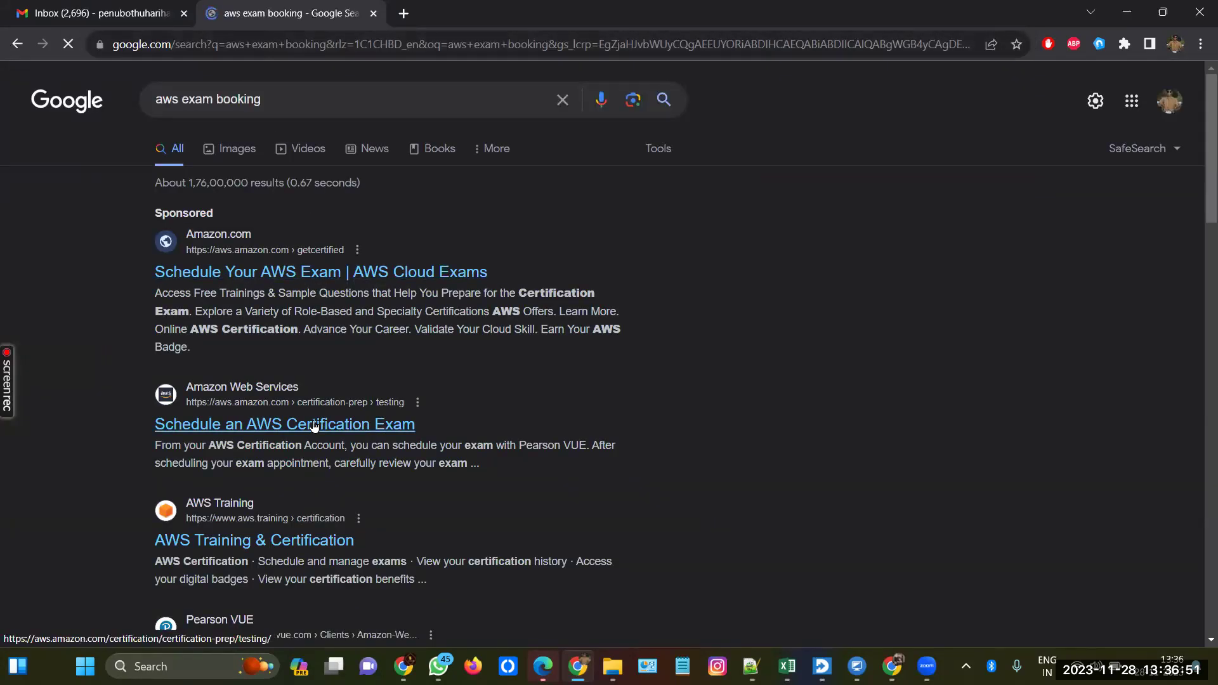
# Step: Scroll the results toward the 'Schedule an AWS Certification Exam' link and its sign-in options
pyautogui.scroll(-1, 314, 427)
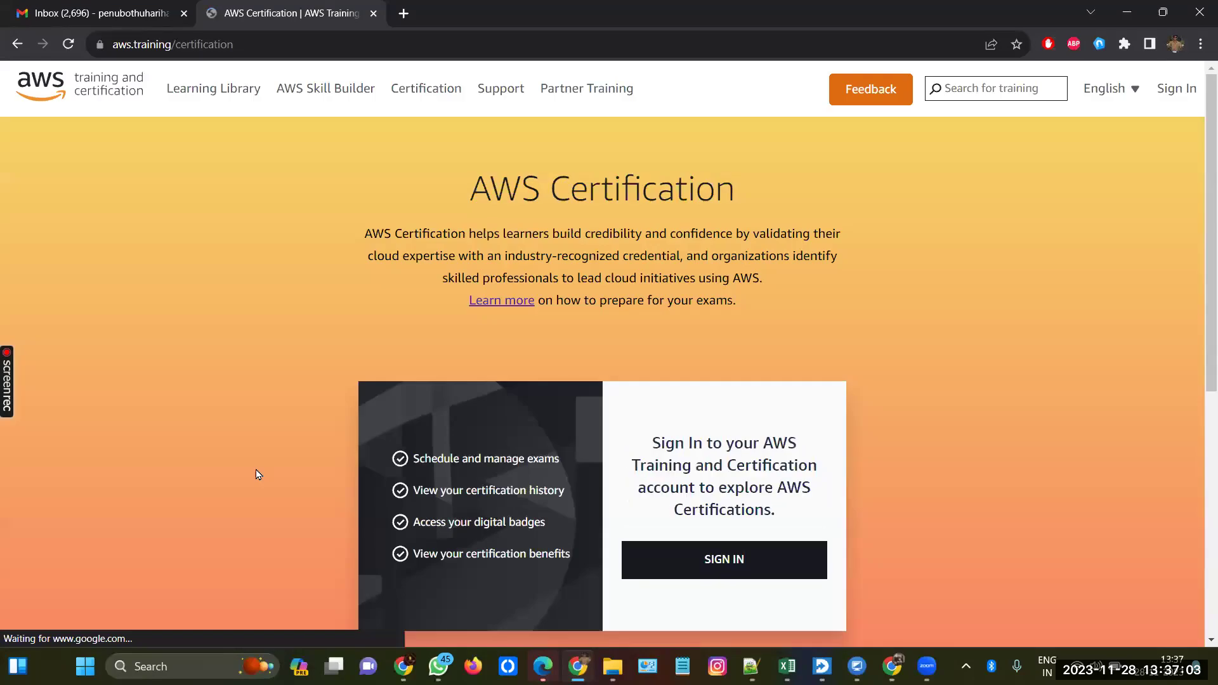
pyautogui.scroll(-2, 428, 483)
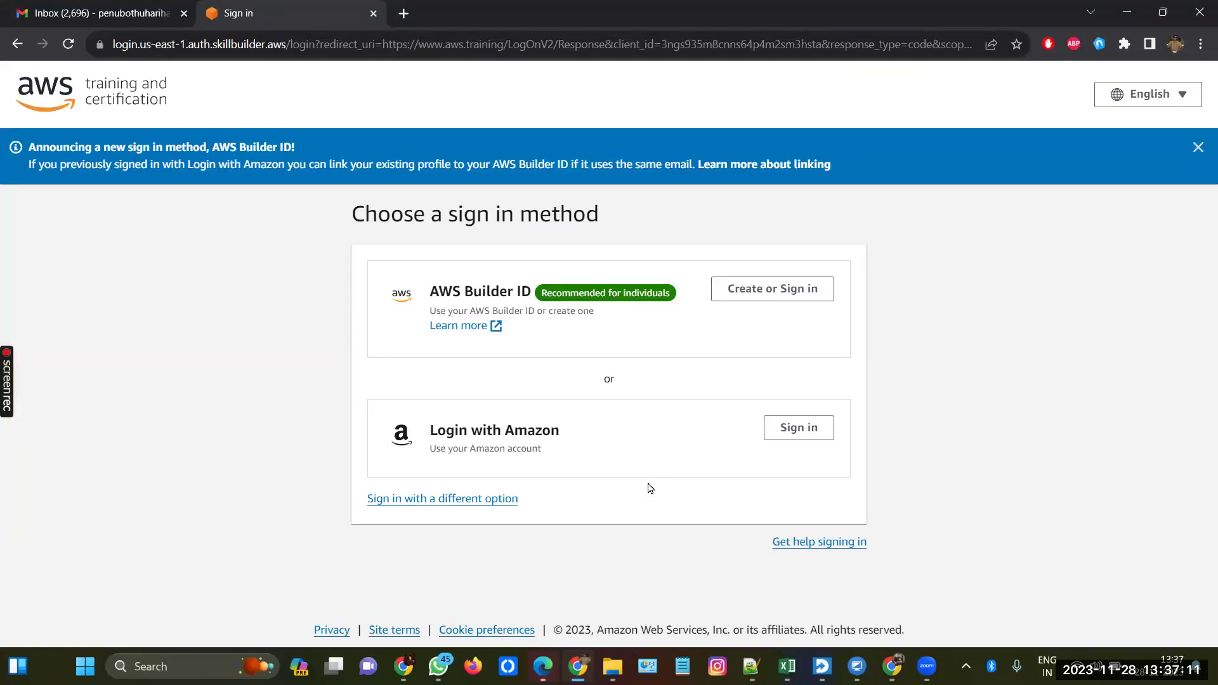
# Step: Try Login with Amazon, clear the pre-filled email, then go back to the sign-in choices
pyautogui.click(790, 438)
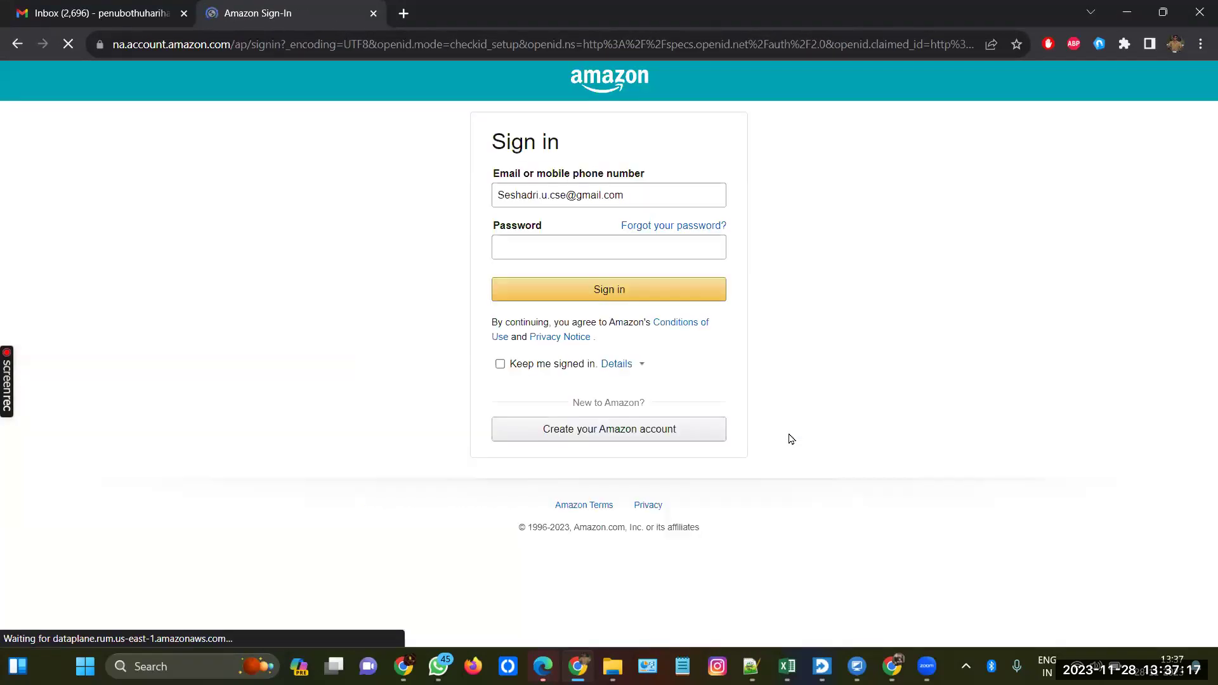
pyautogui.click(647, 196)
pyautogui.hotkey('ctrl', 'a')
pyautogui.press('BackSpace')
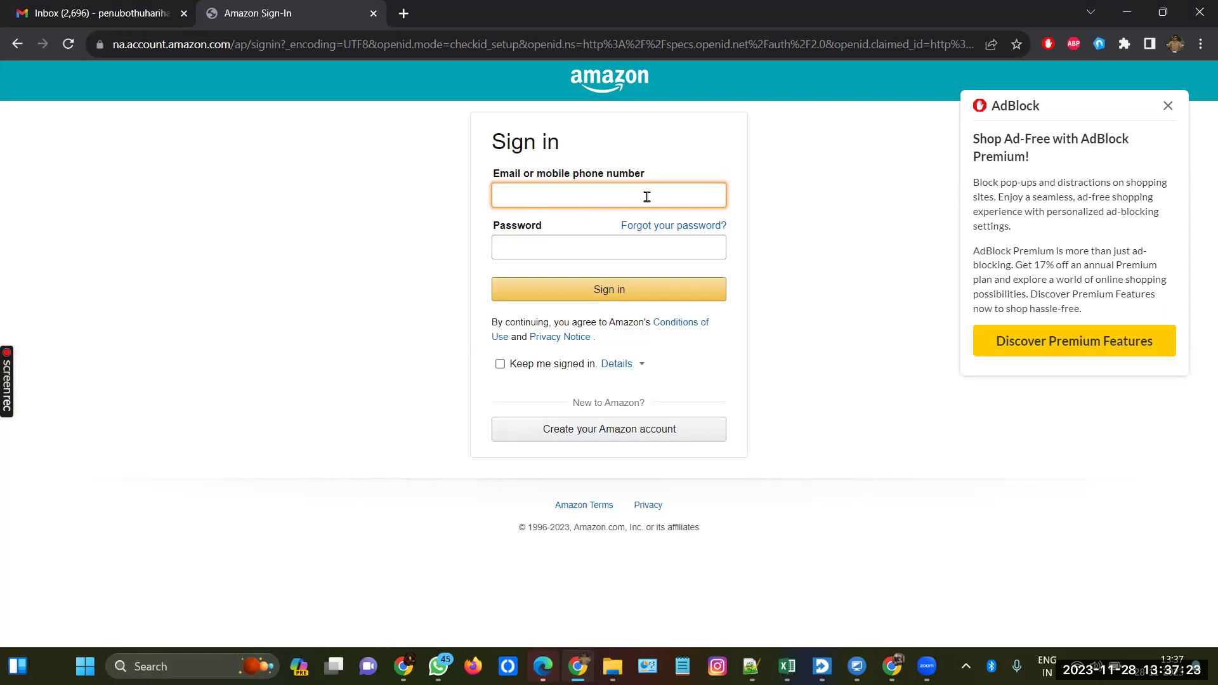
pyautogui.click(17, 44)
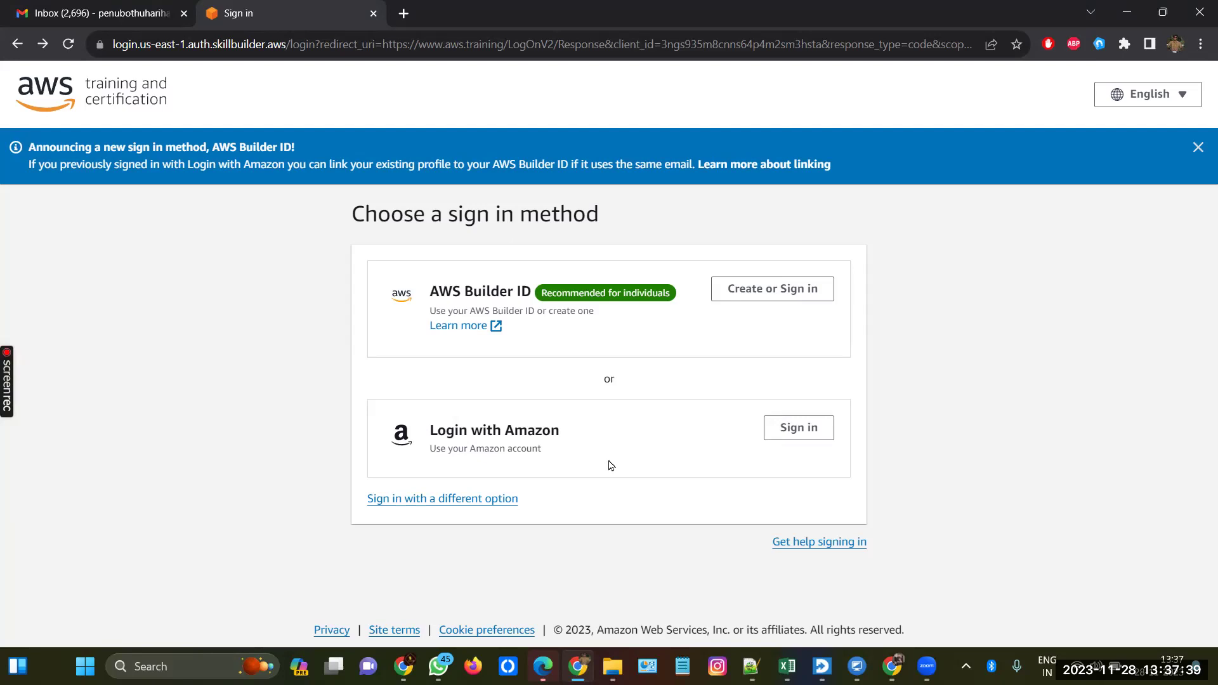
# Step: Choose Login with Amazon again, entering the mobile number and account password
pyautogui.click(785, 441)
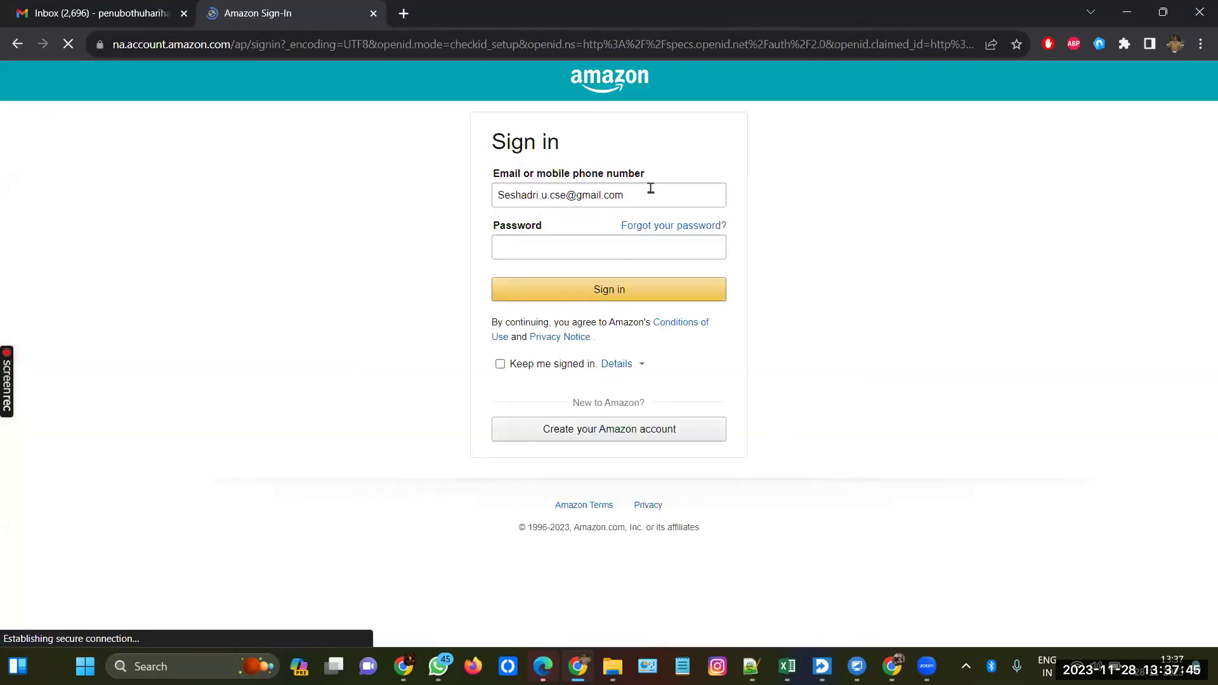
pyautogui.click(650, 193)
pyautogui.press('BackSpace')
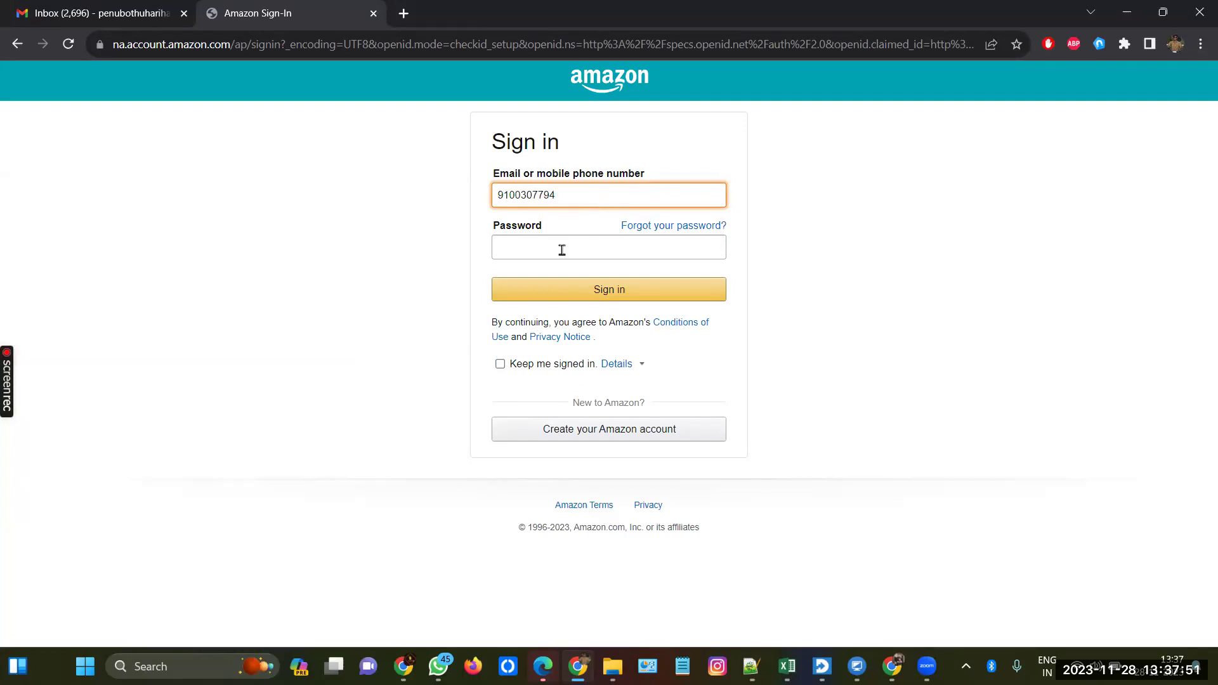
pyautogui.click(562, 250)
pyautogui.write('•••••••••')
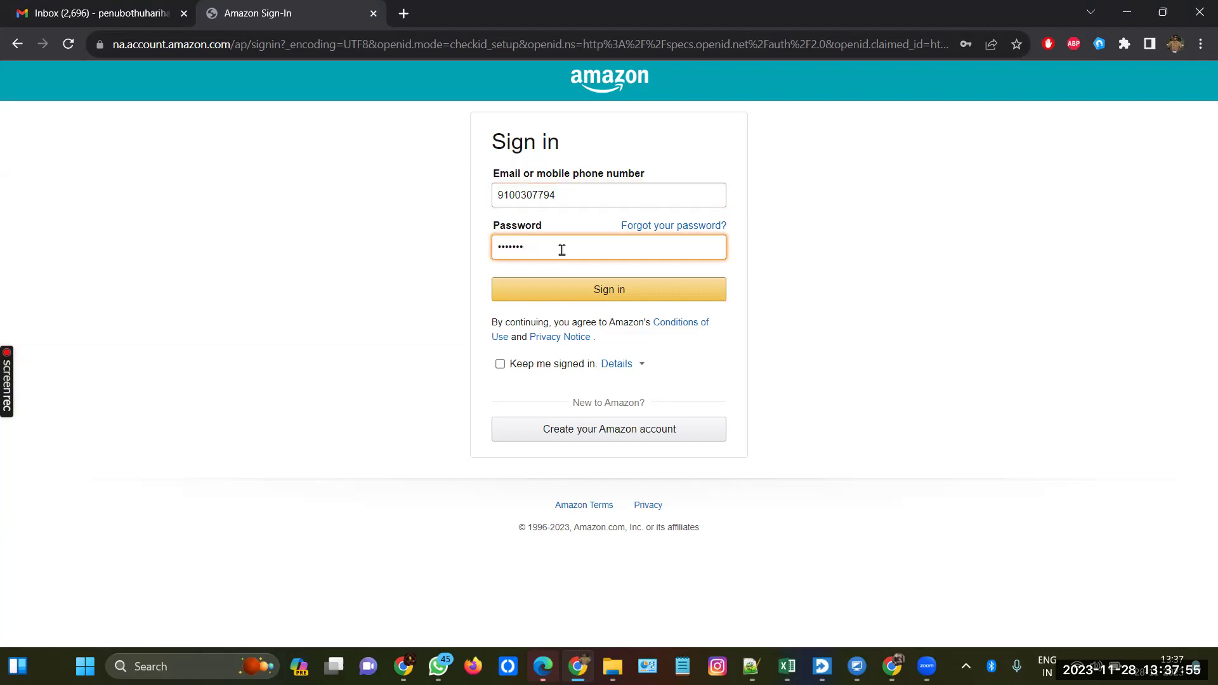
pyautogui.press('BackSpace')
pyautogui.press('BackSpace')
pyautogui.press('BackSpace')
pyautogui.press('BackSpace')
pyautogui.write('•••••••••')
# Step: Submit the sign-in, then enter and submit the phone verification code
pyautogui.click(574, 290)
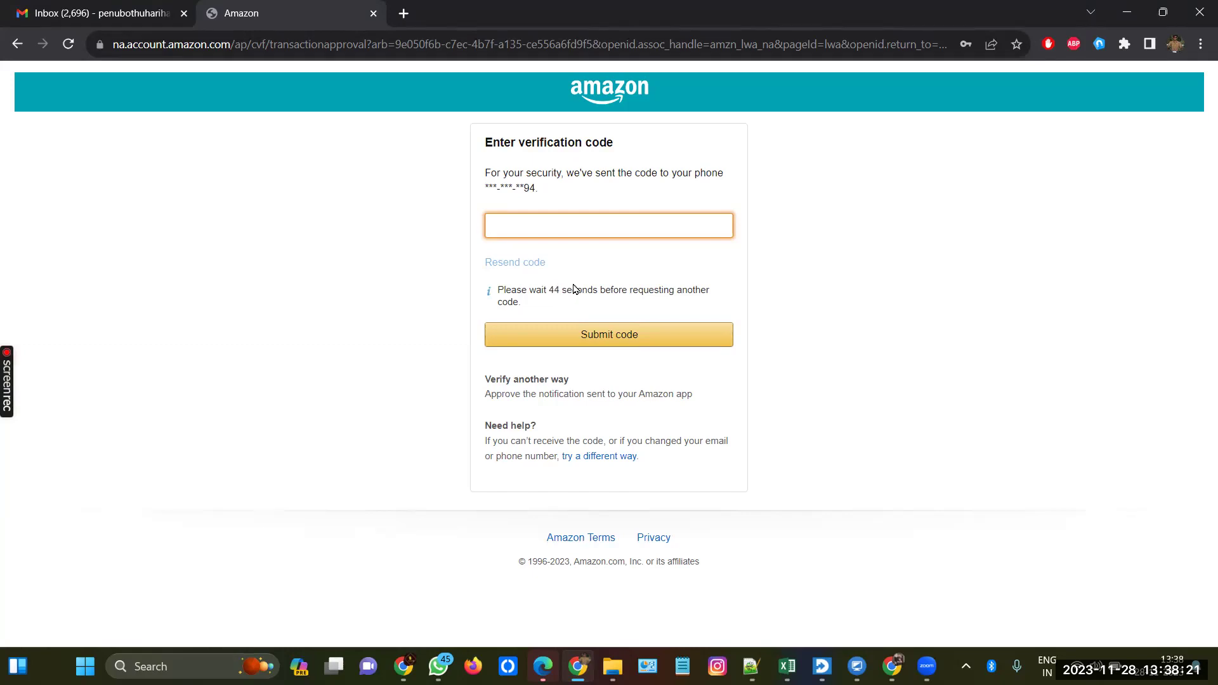
pyautogui.press('Return')
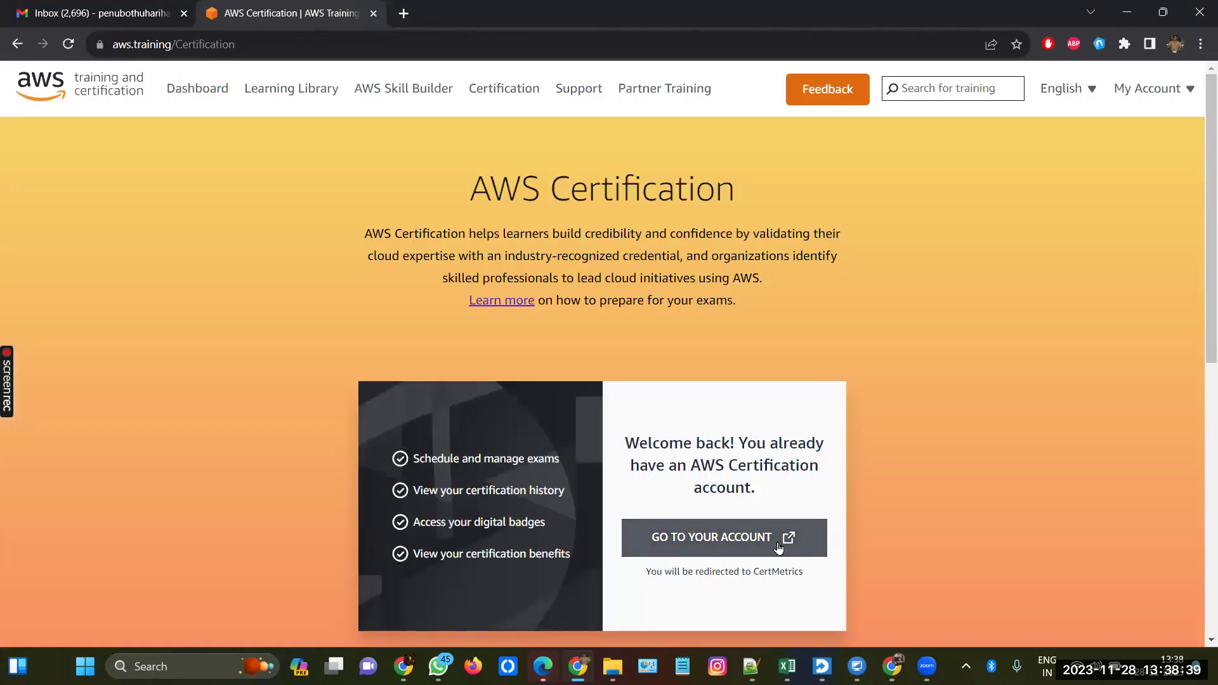
# Step: Follow GO TO YOUR ACCOUNT to the CertMetrics account home
pyautogui.scroll(-1, 779, 547)
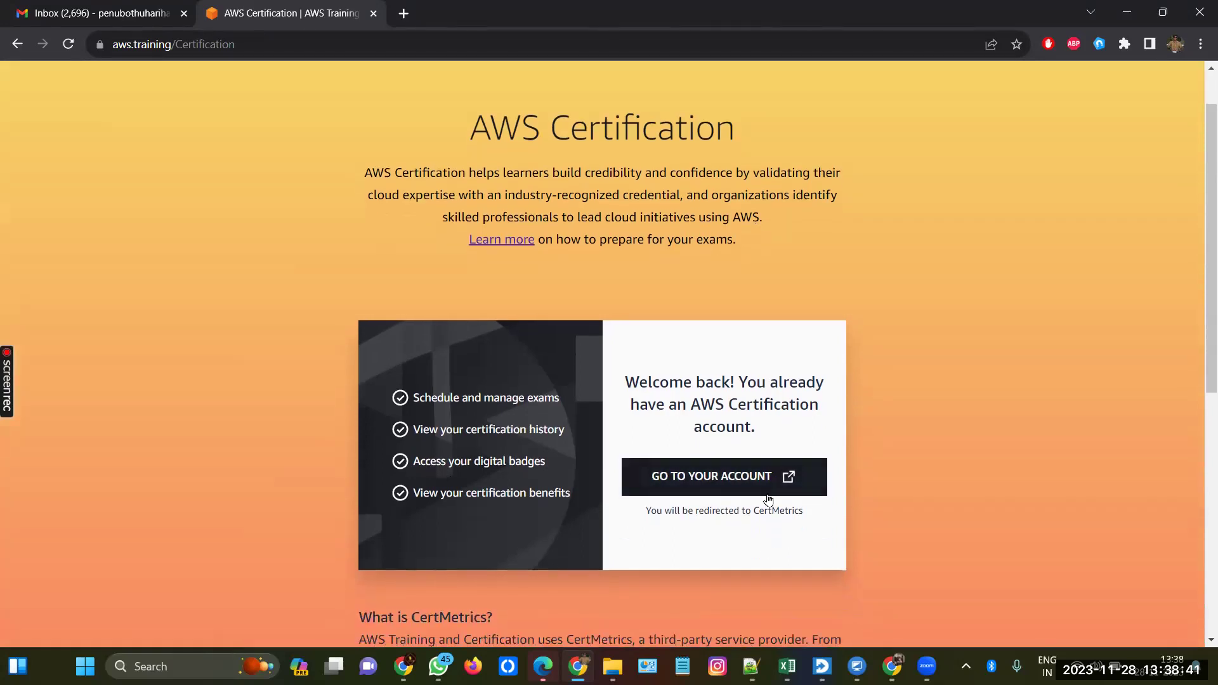
pyautogui.click(761, 493)
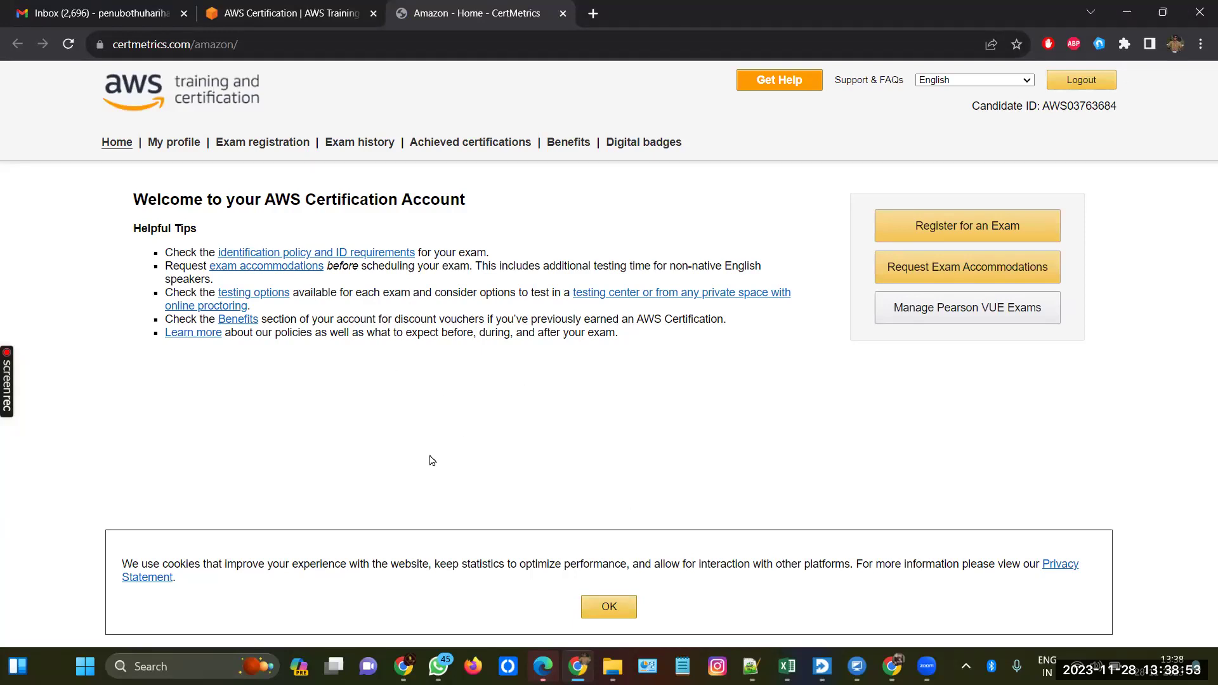
# Step: Accept the CertMetrics cookie notice and go to Register for an Exam
pyautogui.click(603, 615)
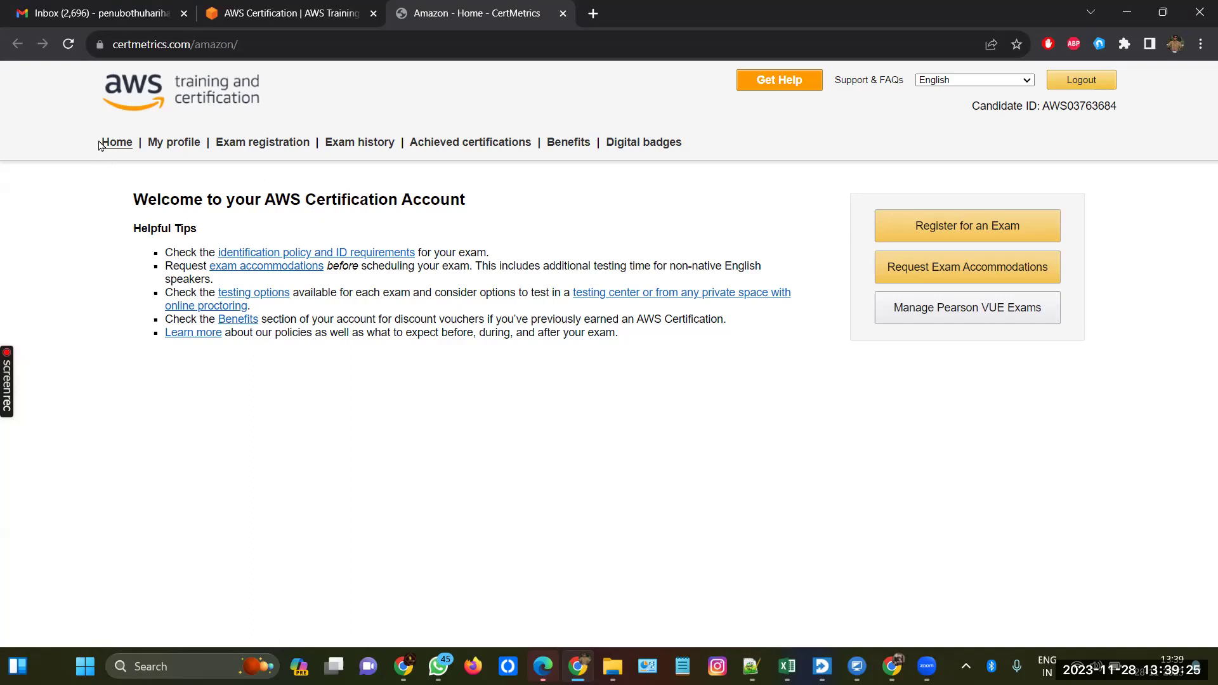
pyautogui.moveTo(101, 141); pyautogui.dragTo(735, 138)
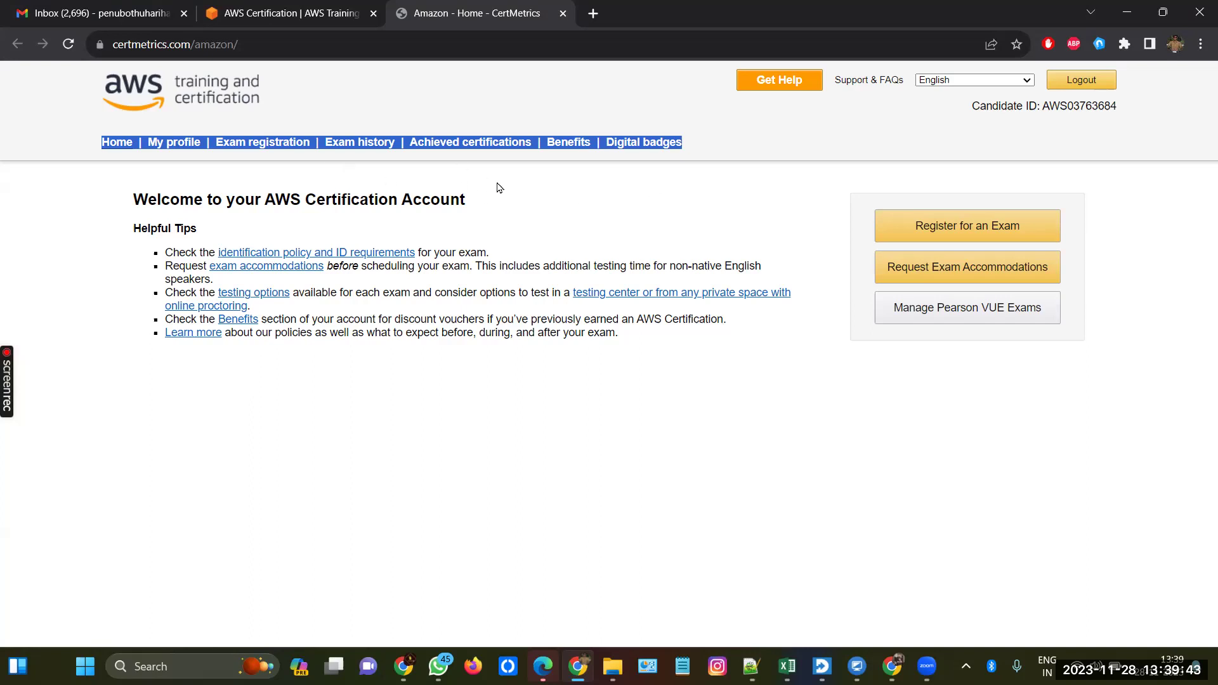
pyautogui.click(543, 188)
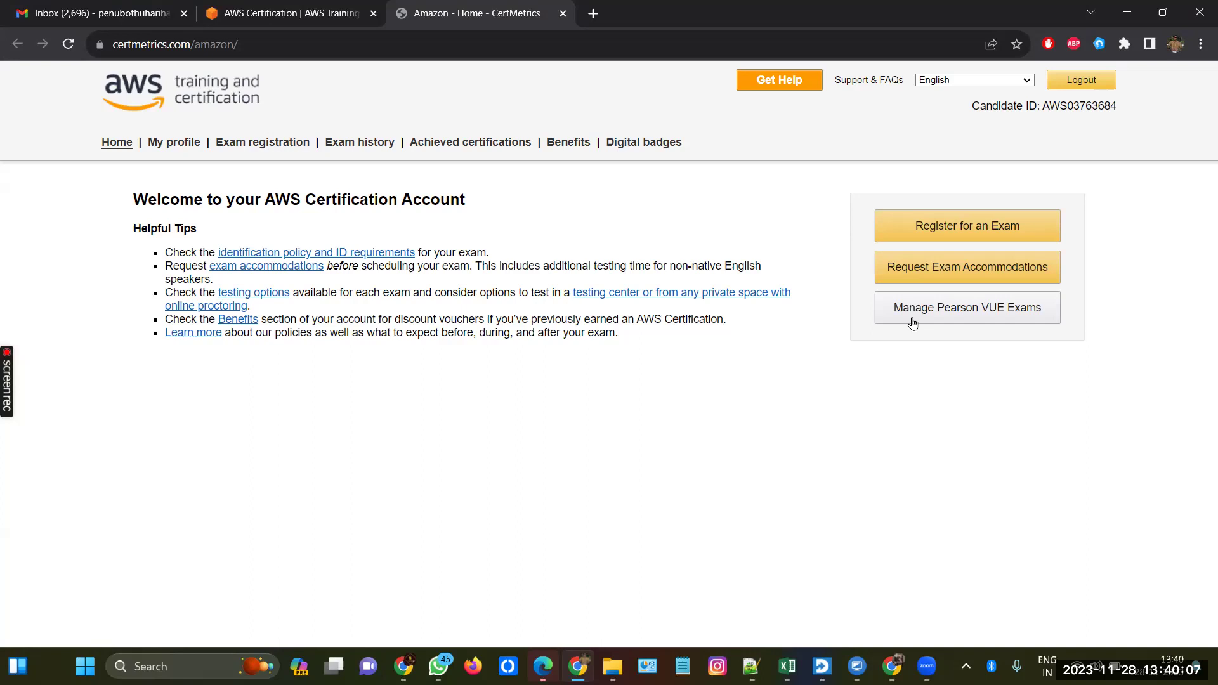
pyautogui.click(926, 237)
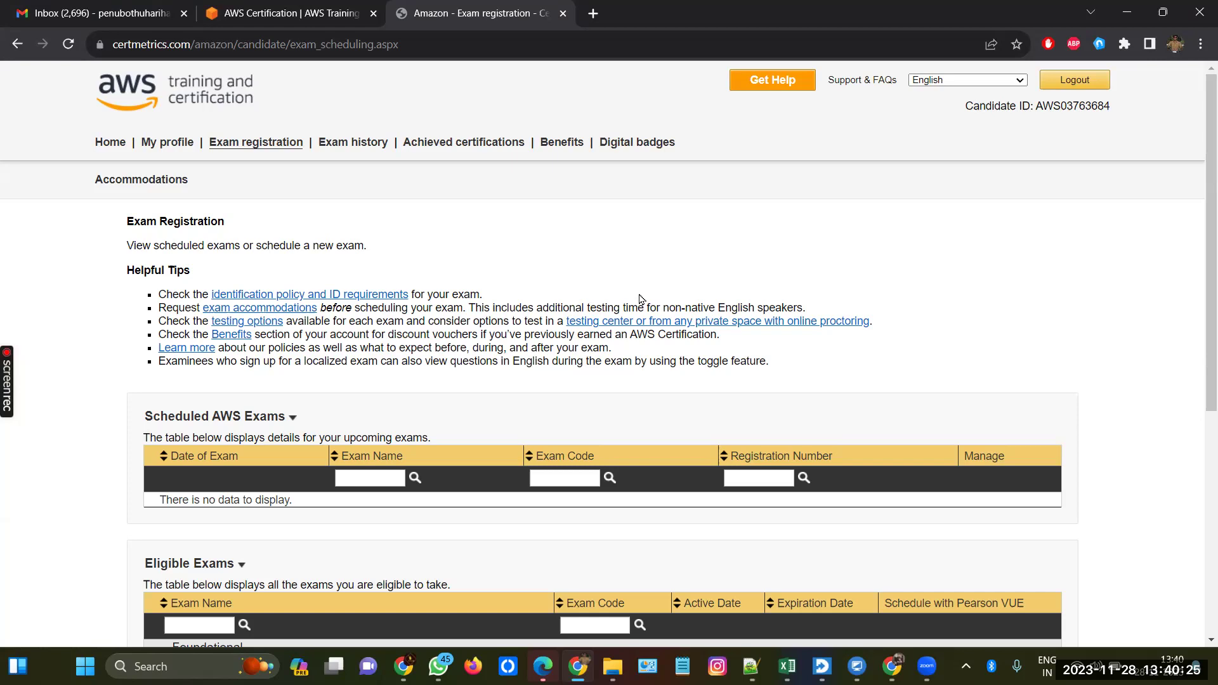
pyautogui.scroll(-5, 640, 298)
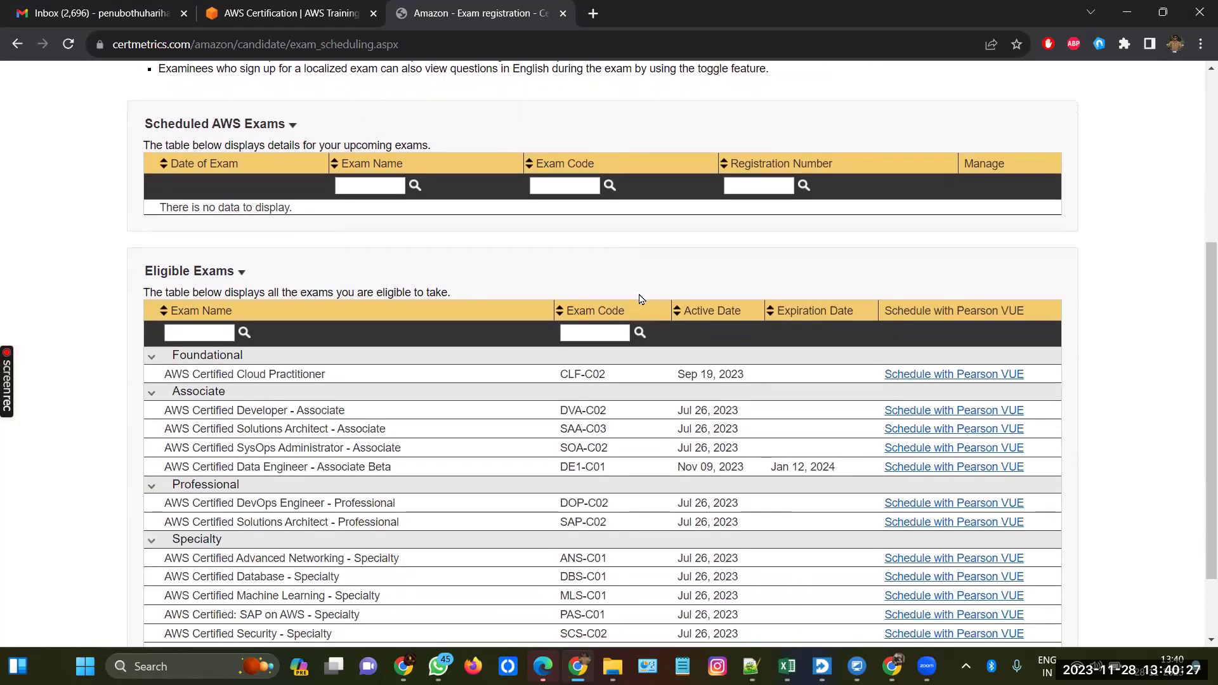
pyautogui.scroll(-2, 286, 413)
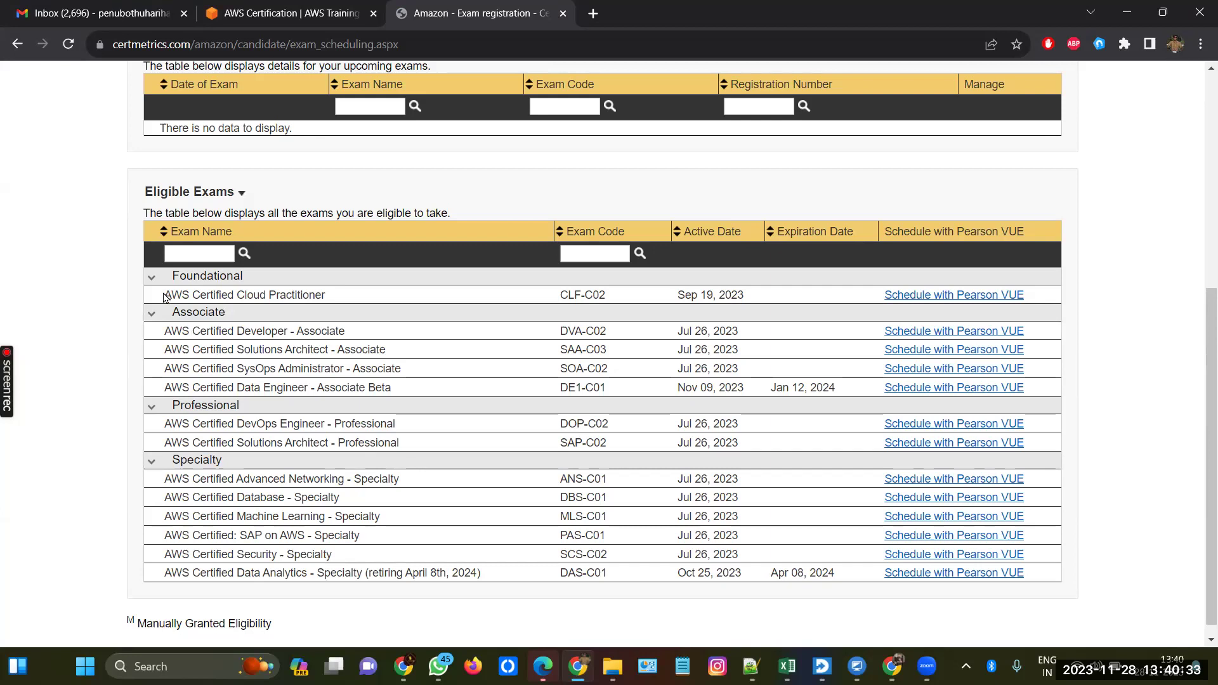
pyautogui.moveTo(162, 297)
pyautogui.mouseDown()
pyautogui.moveTo(422, 369)
pyautogui.moveTo(312, 436)
pyautogui.moveTo(496, 556)
pyautogui.moveTo(503, 608)
pyautogui.mouseUp()
pyautogui.click(503, 608)
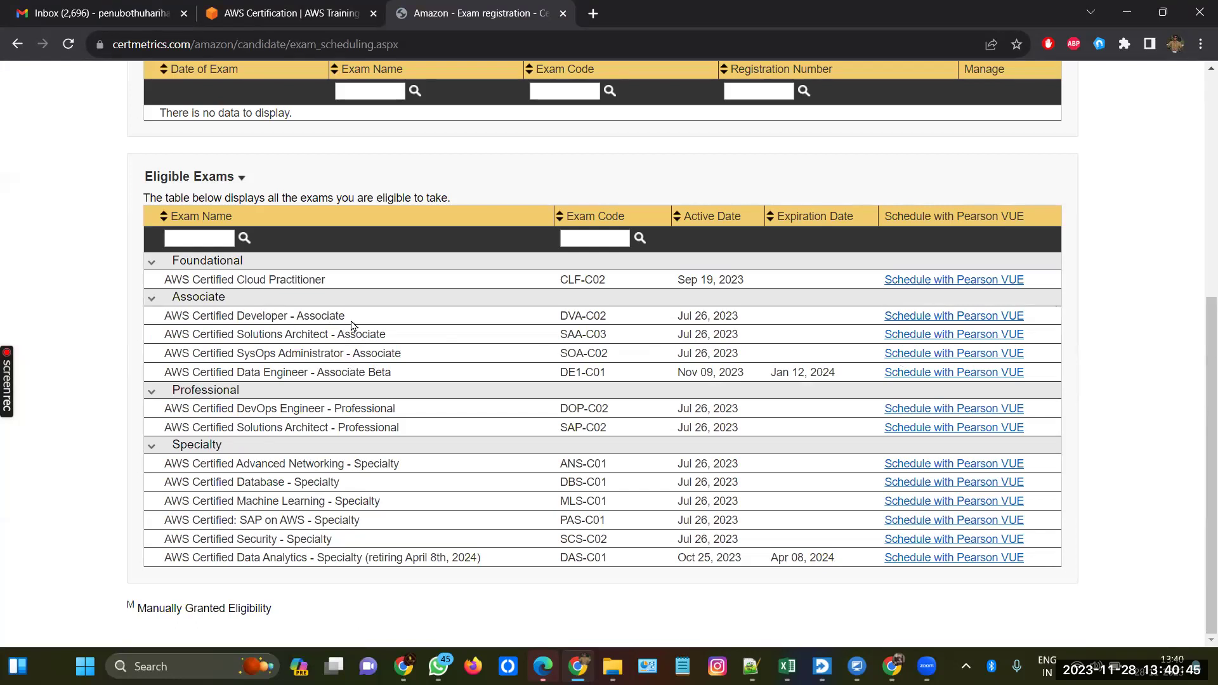
pyautogui.moveTo(163, 319); pyautogui.dragTo(346, 319)
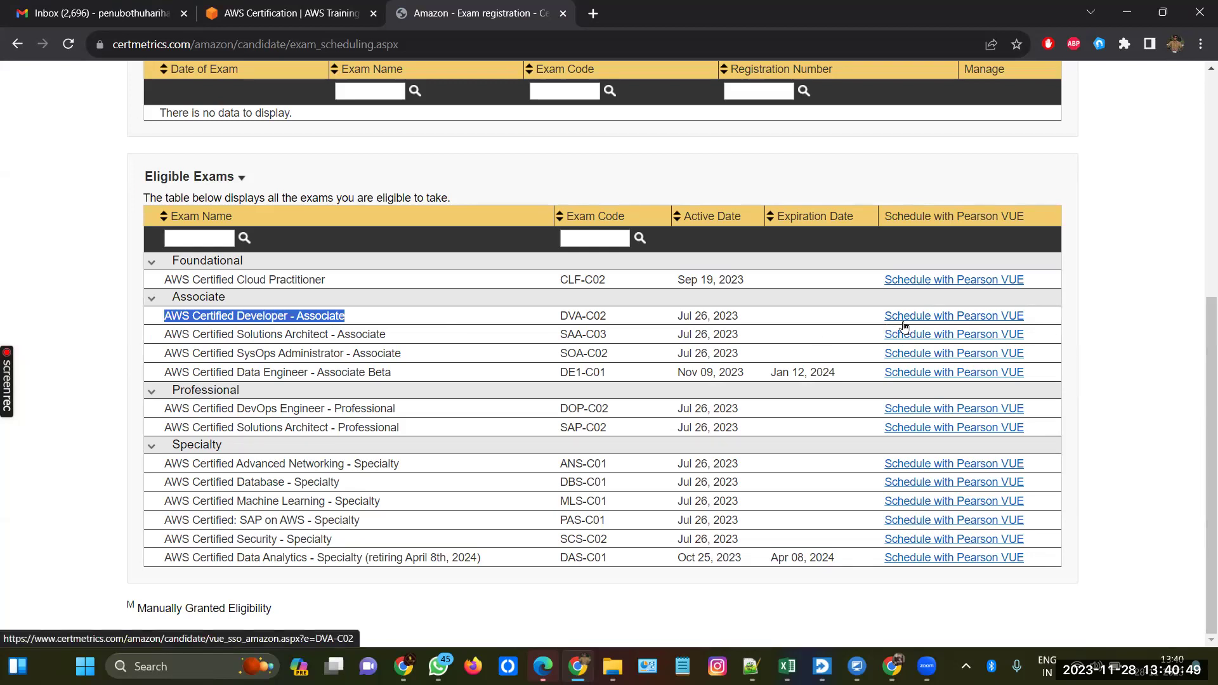
pyautogui.click(353, 324)
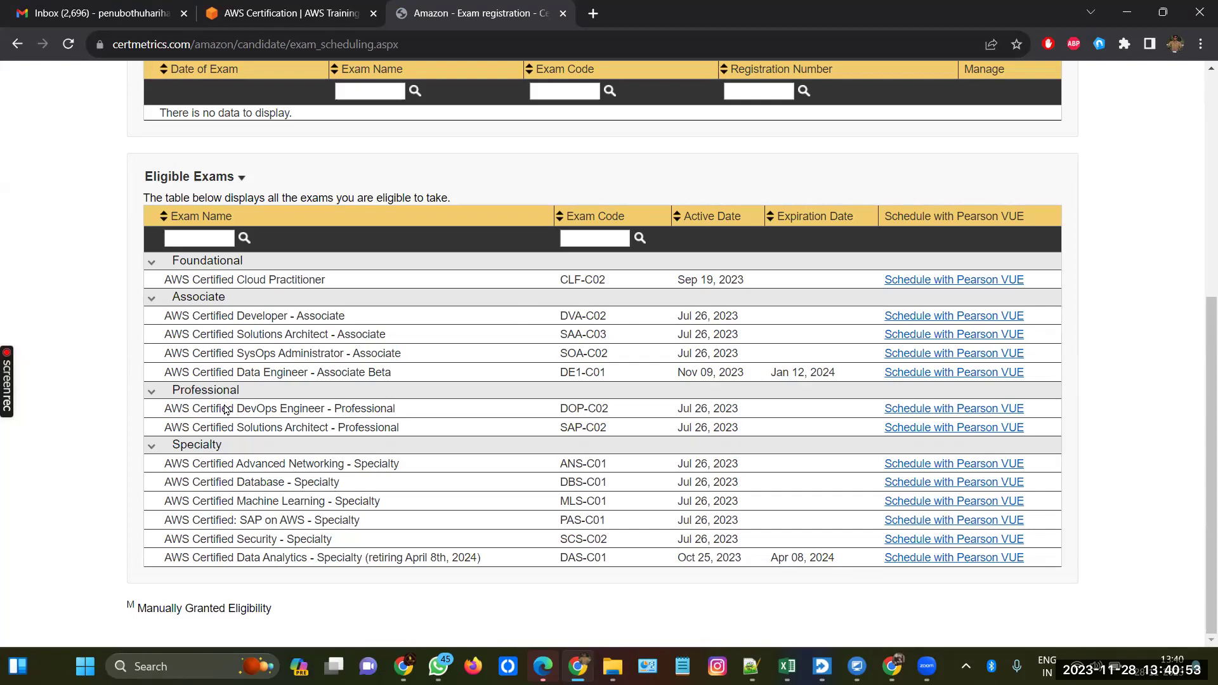
pyautogui.moveTo(166, 410); pyautogui.dragTo(396, 411)
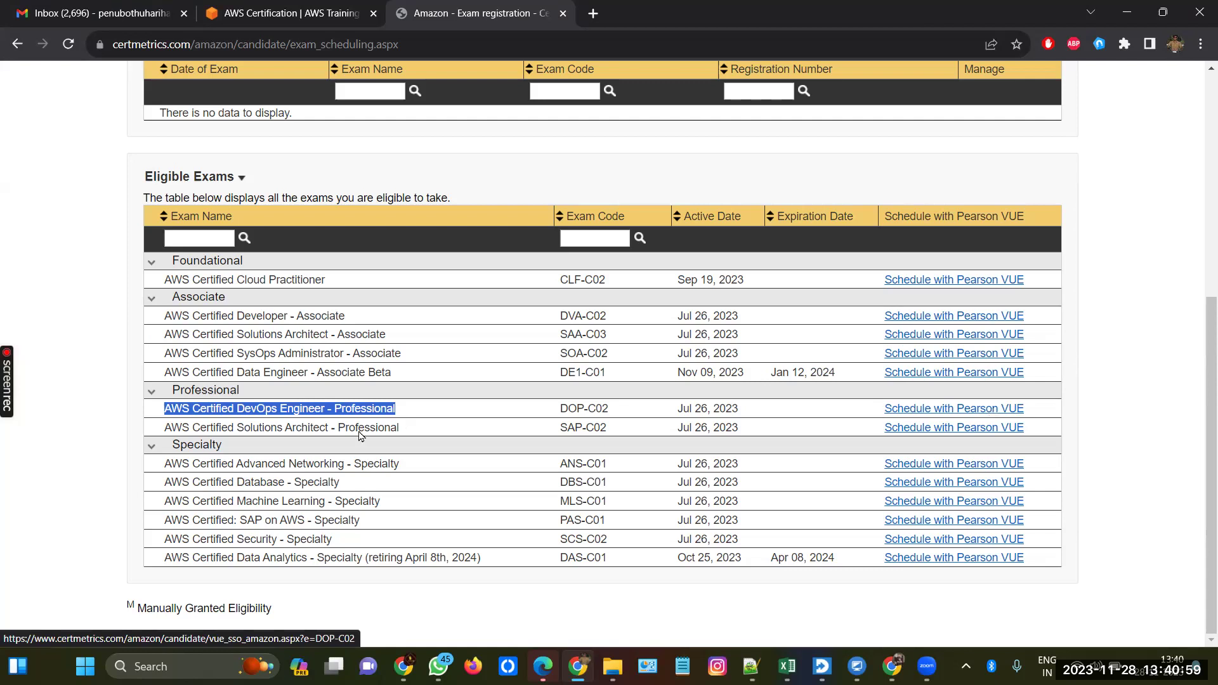
pyautogui.moveTo(165, 429)
pyautogui.mouseDown()
pyautogui.moveTo(374, 442)
pyautogui.moveTo(398, 430)
pyautogui.mouseUp()
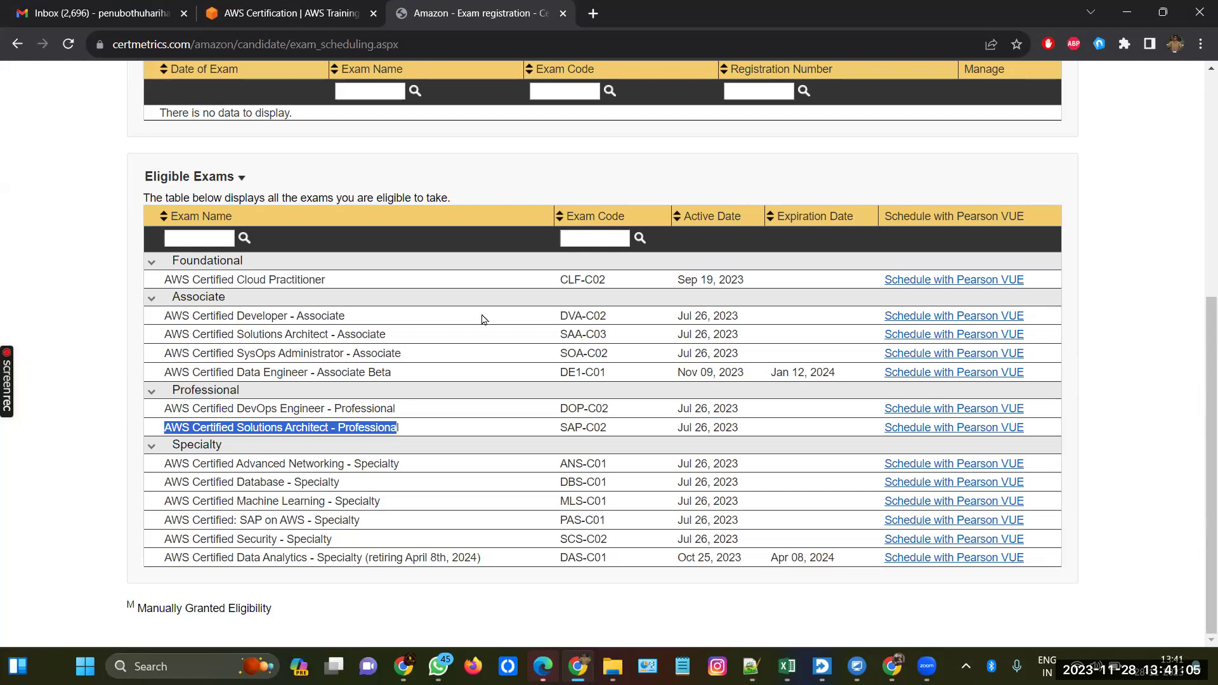
pyautogui.click(370, 337)
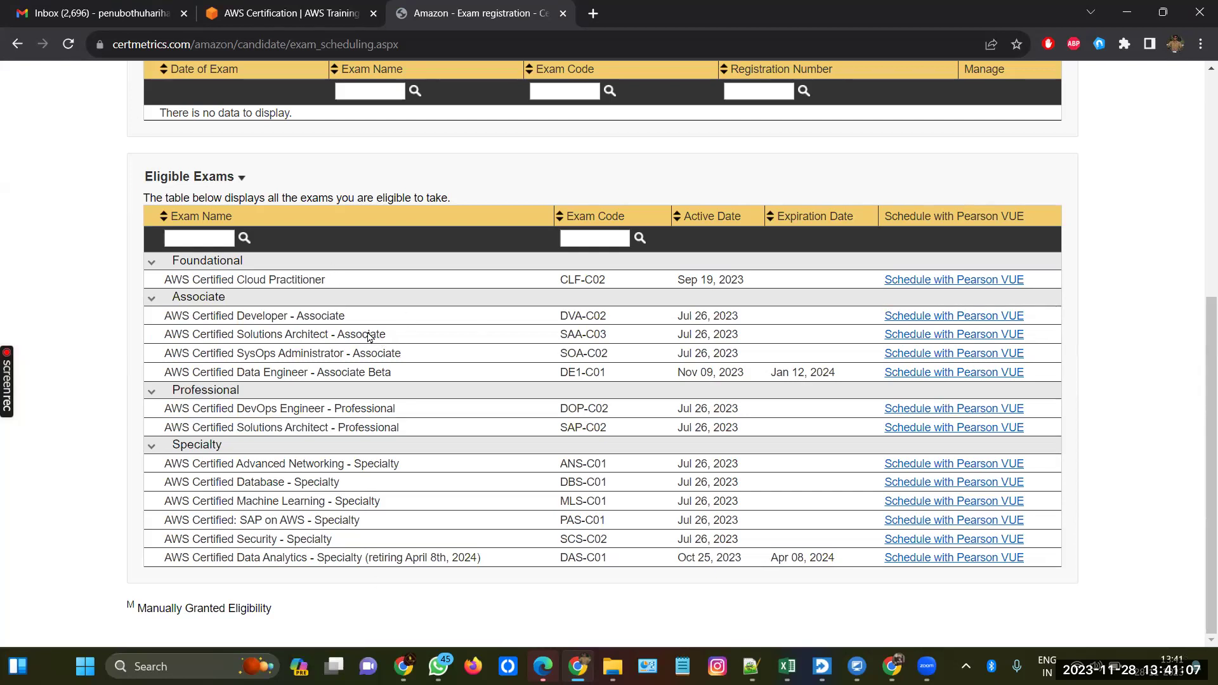
# Step: Schedule SAA-C03 with Pearson VUE as an online OnVUE exam
pyautogui.click(949, 337)
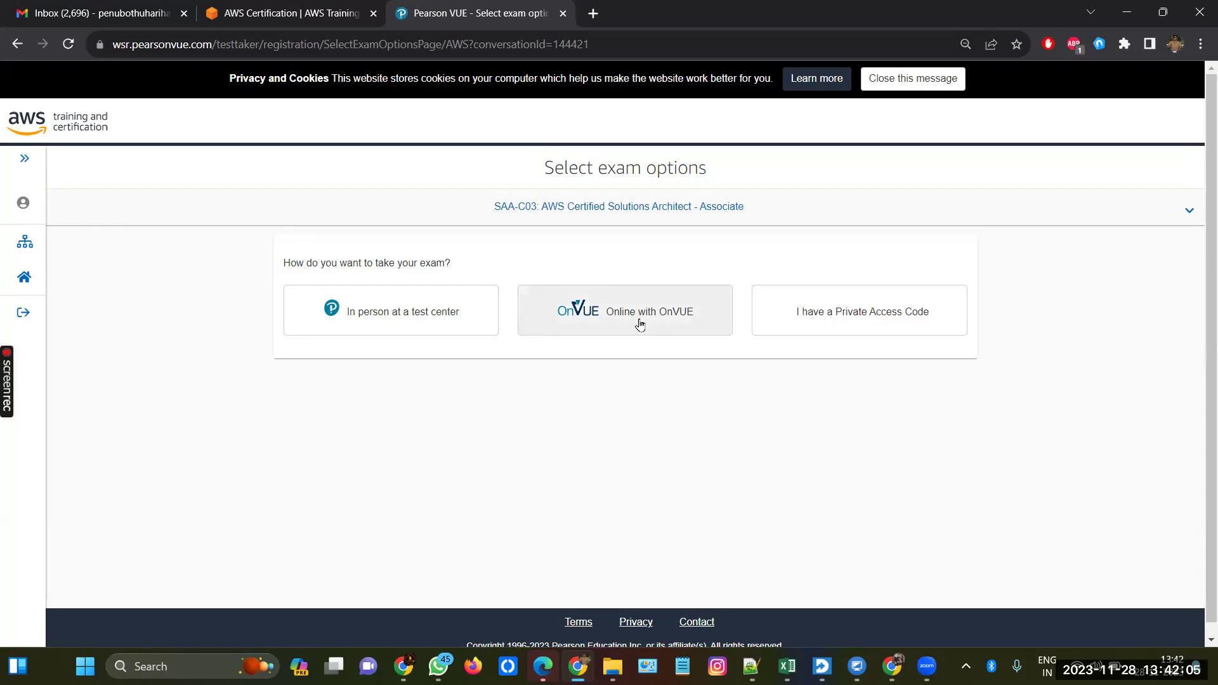
pyautogui.click(621, 326)
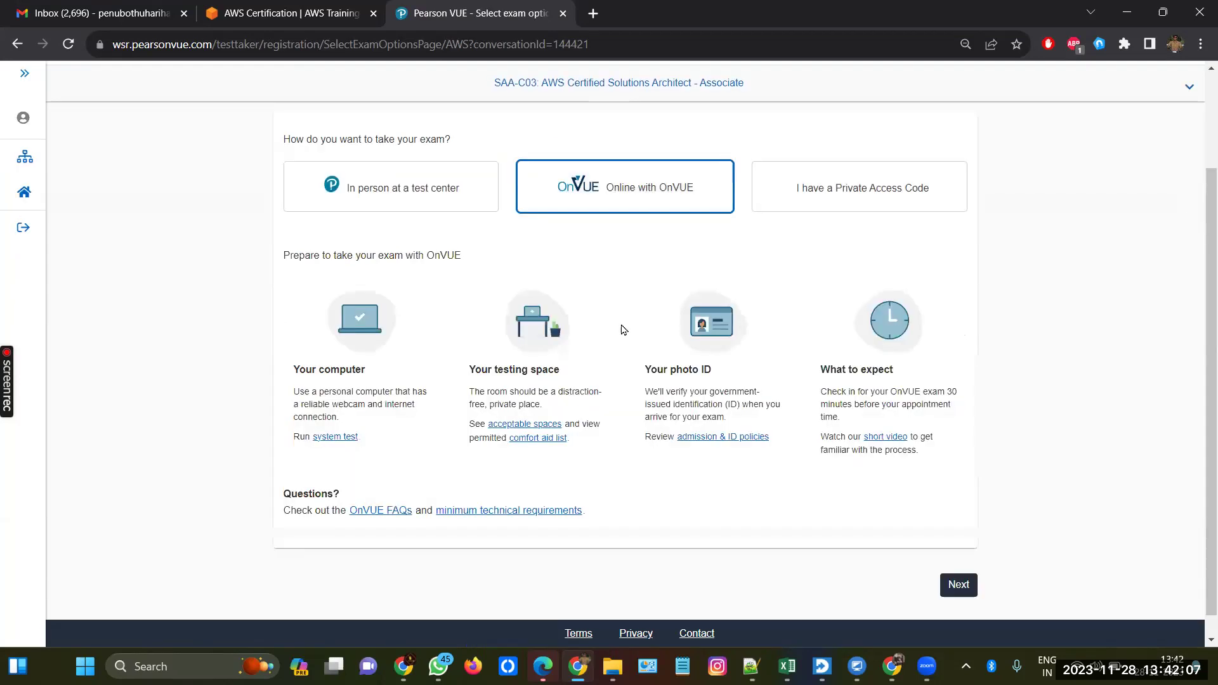
pyautogui.scroll(-1, 555, 491)
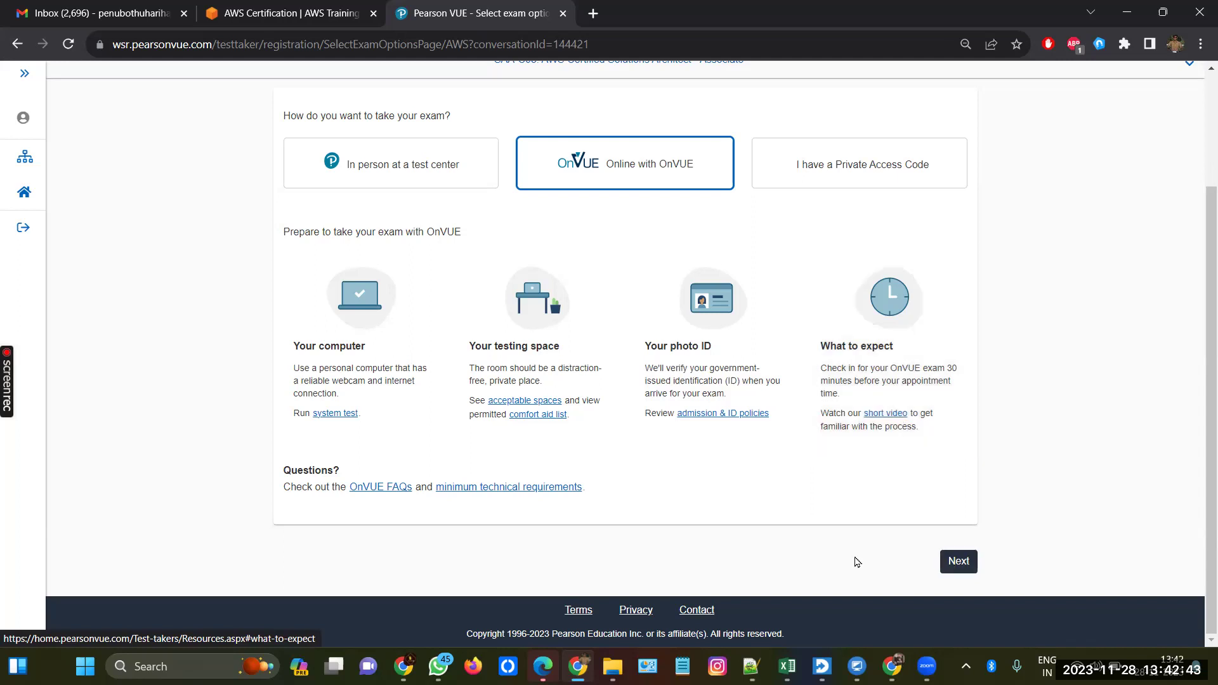
pyautogui.click(960, 561)
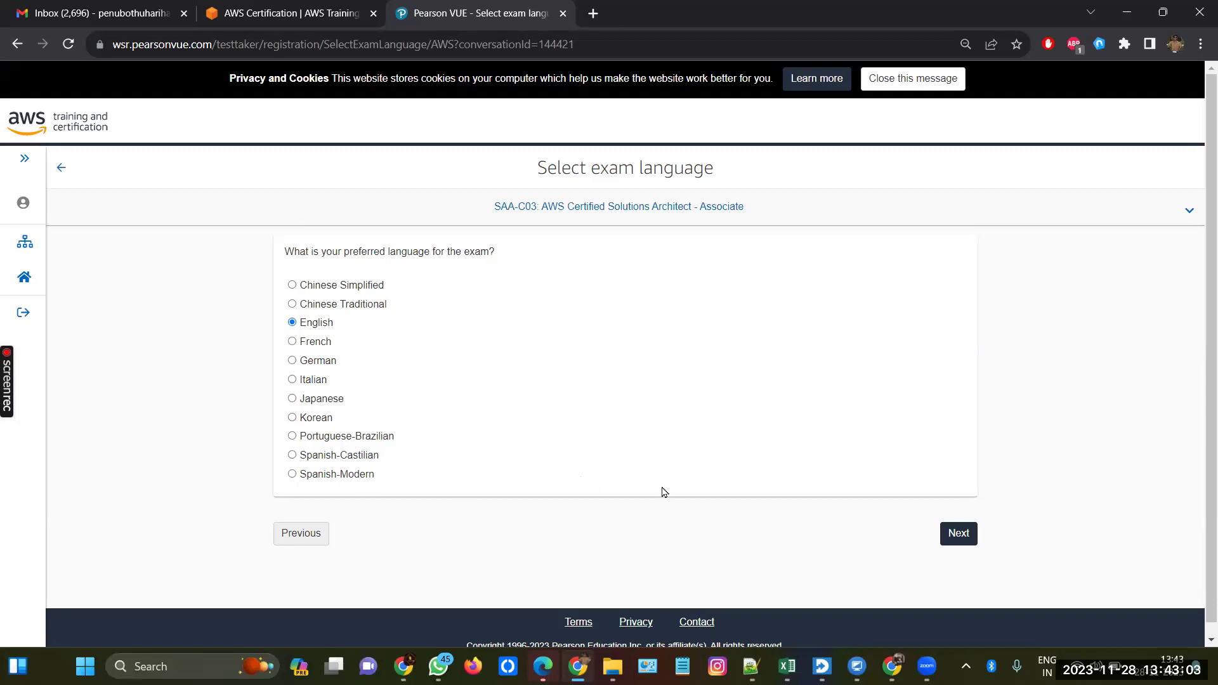
# Step: Confirm English as exam language and accept the Candidate Agreement, OnVUE, proctoring, Third Party and License policies
pyautogui.click(967, 540)
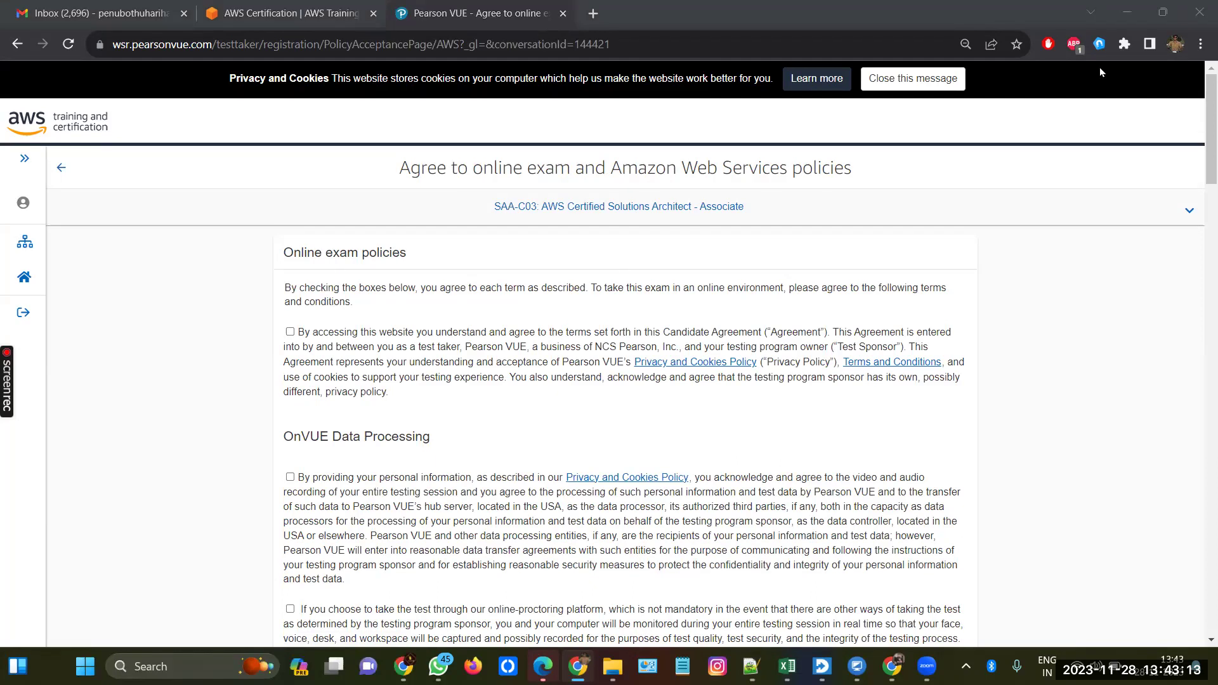
pyautogui.click(290, 332)
pyautogui.click(290, 477)
pyautogui.scroll(-3, 292, 413)
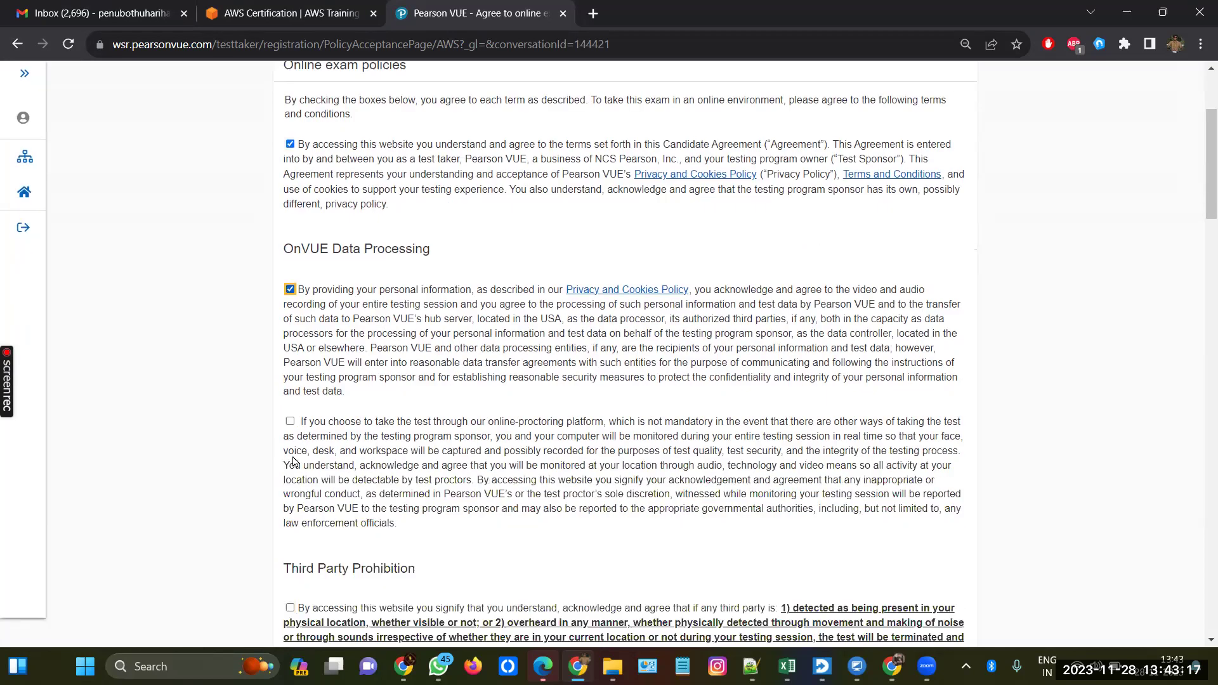
pyautogui.click(290, 400)
pyautogui.scroll(-3, 290, 400)
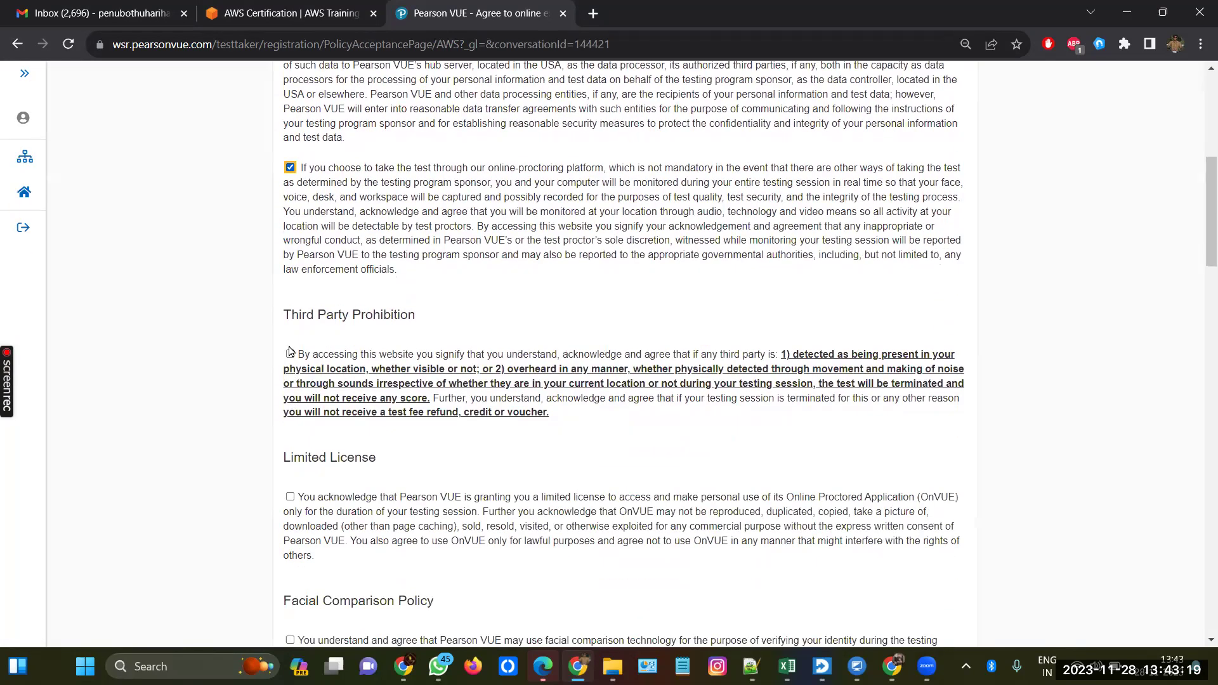
pyautogui.click(290, 354)
pyautogui.scroll(-3, 290, 314)
pyautogui.click(290, 346)
pyautogui.scroll(-1, 289, 346)
pyautogui.scroll(-3, 289, 345)
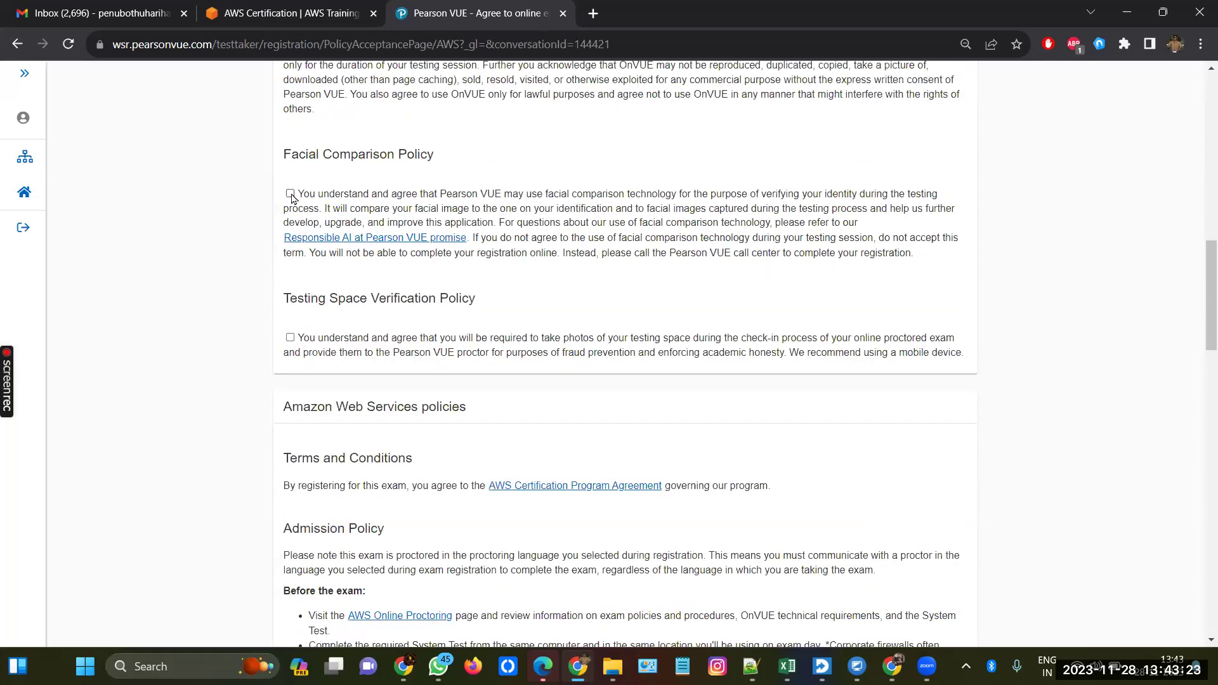
pyautogui.scroll(-2, 382, 437)
pyautogui.scroll(-8, 382, 437)
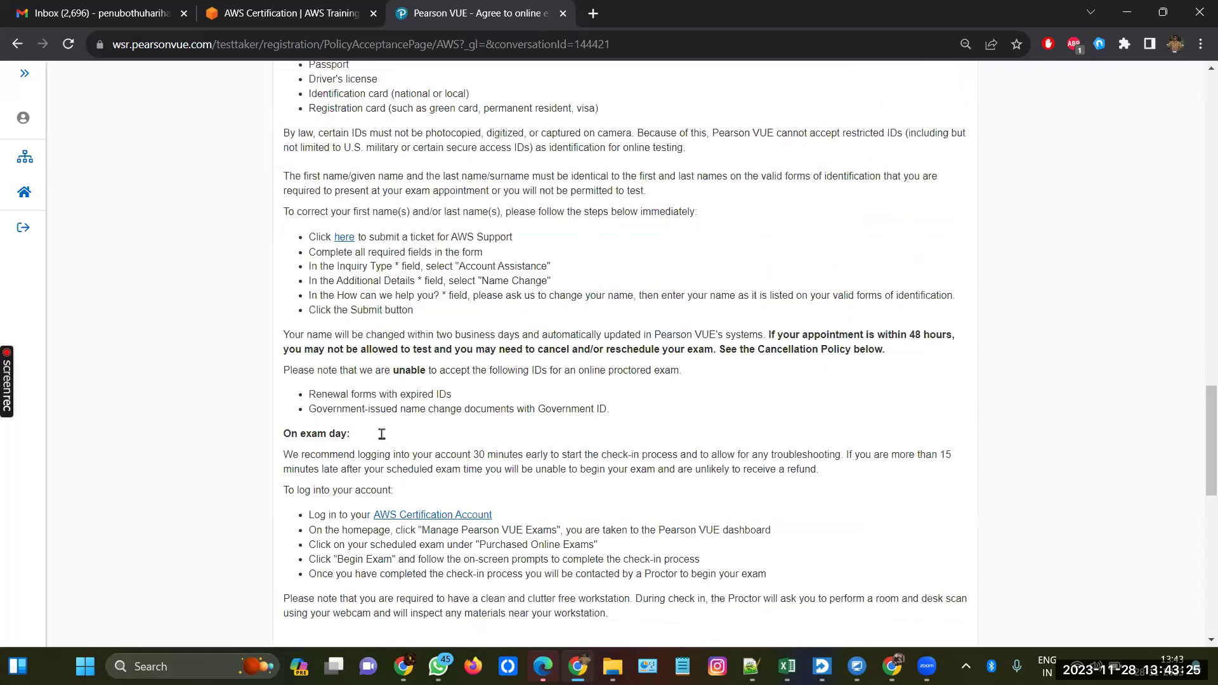
pyautogui.scroll(-10, 382, 434)
pyautogui.click(957, 563)
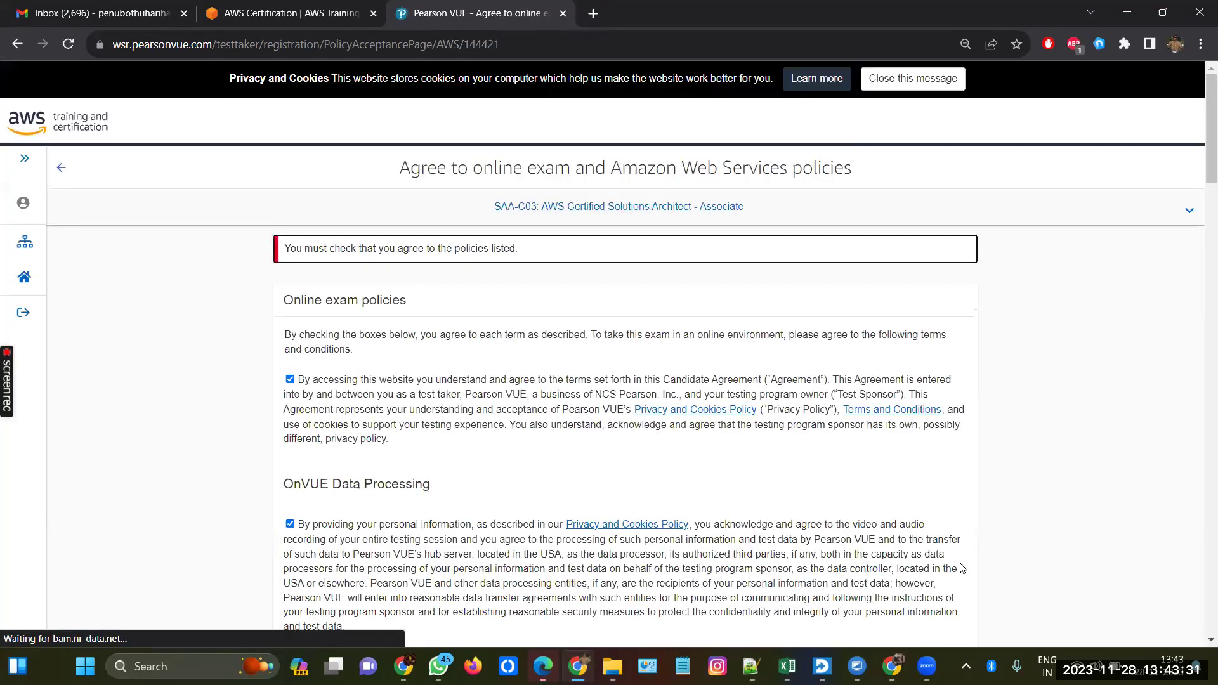
# Step: Accept the missed Testing Space Verification Policy and resubmit the agreement
pyautogui.scroll(-3, 733, 563)
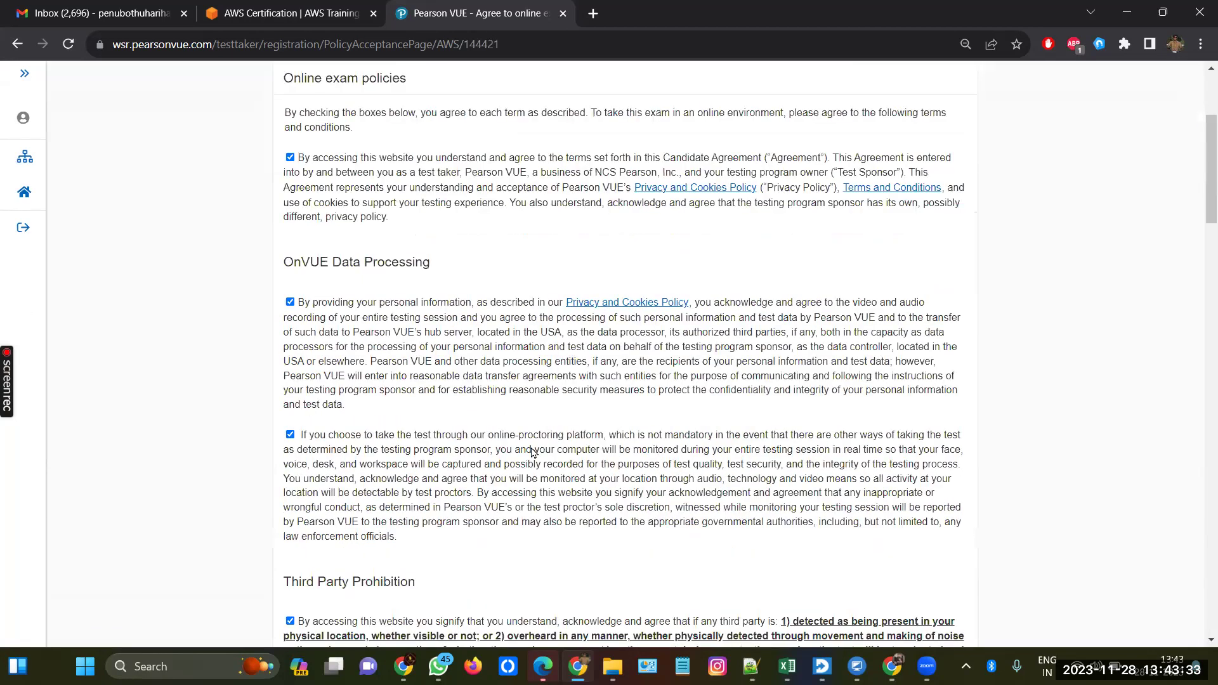
pyautogui.scroll(-3, 531, 453)
pyautogui.scroll(-3, 324, 402)
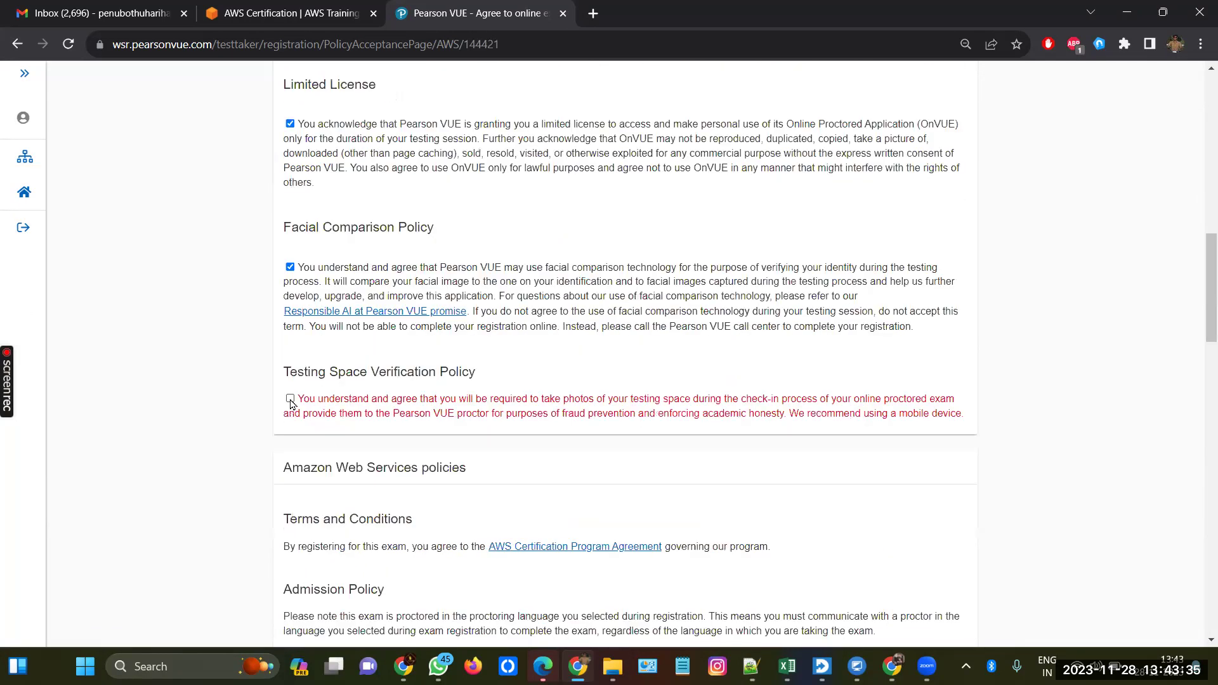
pyautogui.click(290, 399)
pyautogui.scroll(-5, 644, 465)
pyautogui.scroll(-10, 644, 465)
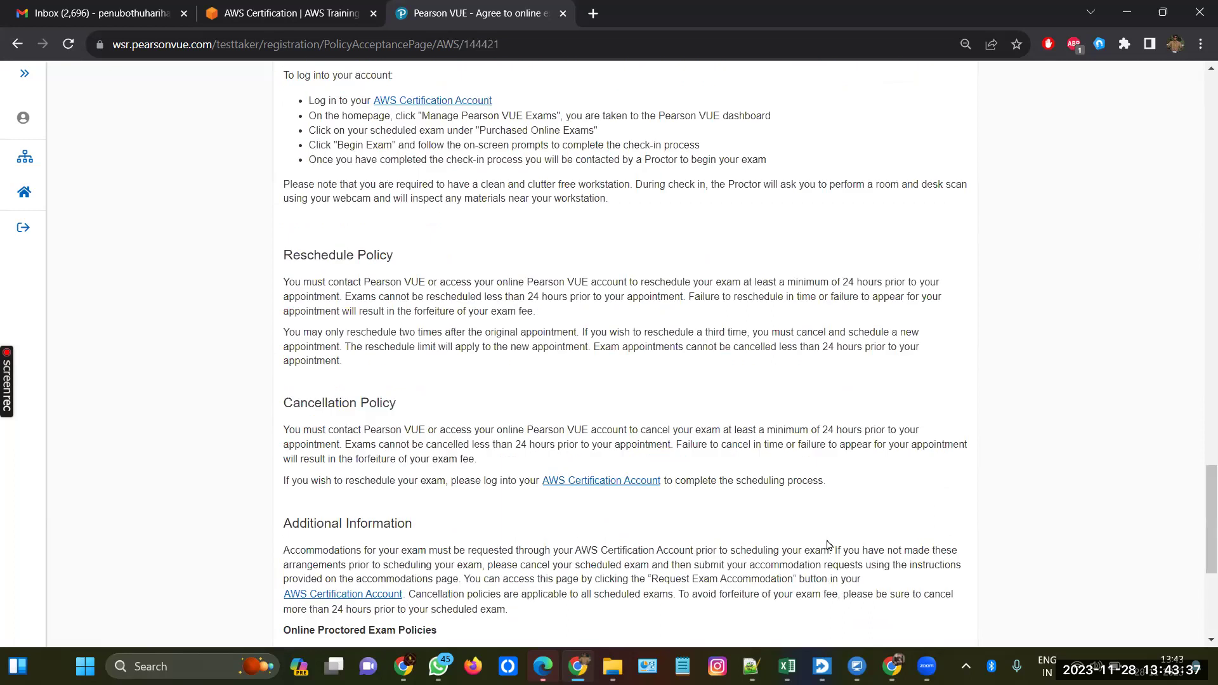
pyautogui.scroll(-5, 827, 544)
pyautogui.click(942, 561)
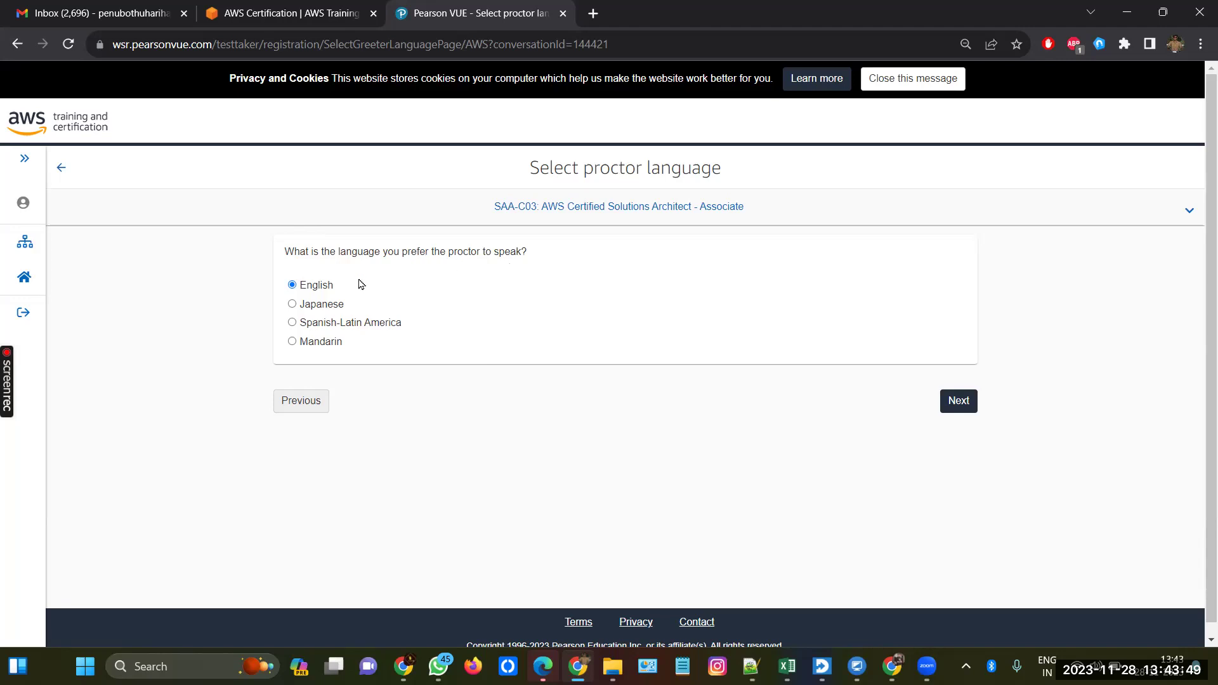
# Step: Confirm English on the Select proctor language page
pyautogui.moveTo(334, 287); pyautogui.dragTo(272, 288)
pyautogui.click(971, 408)
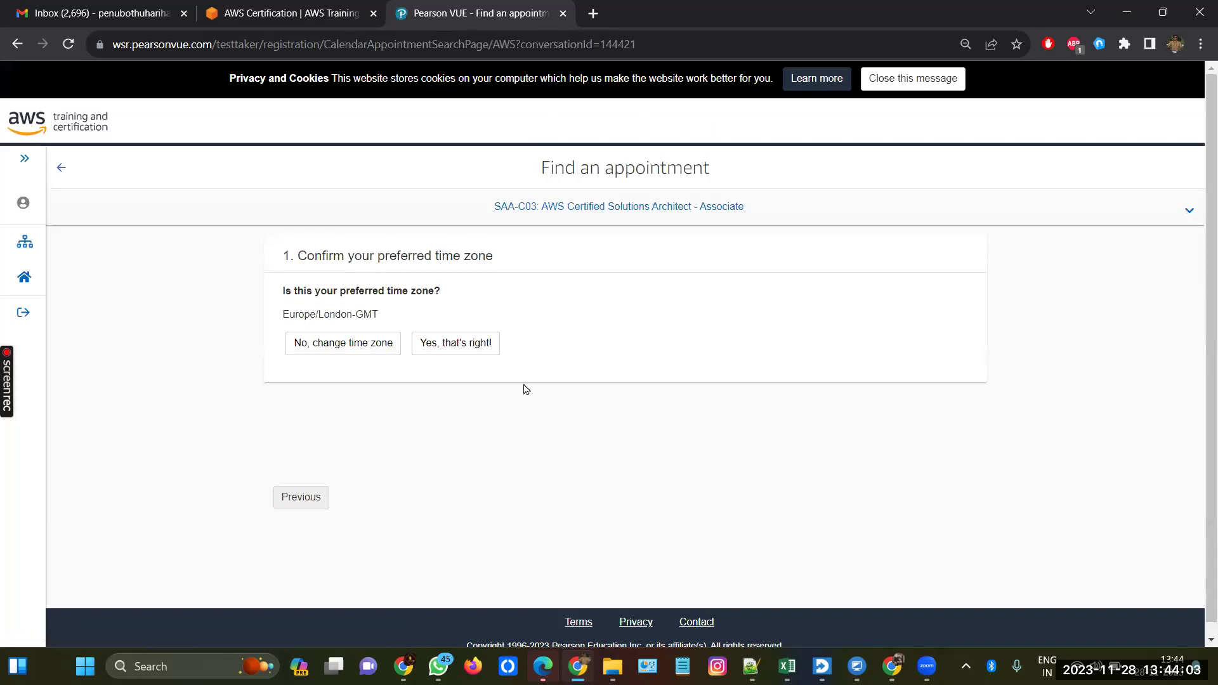
# Step: Replace Europe/London-GMT with Asia/Kolkata-IST, found by searching 'IST', and confirm it
pyautogui.moveTo(283, 315); pyautogui.dragTo(381, 324)
pyautogui.click(360, 343)
pyautogui.hotkey('ctrl', 'a')
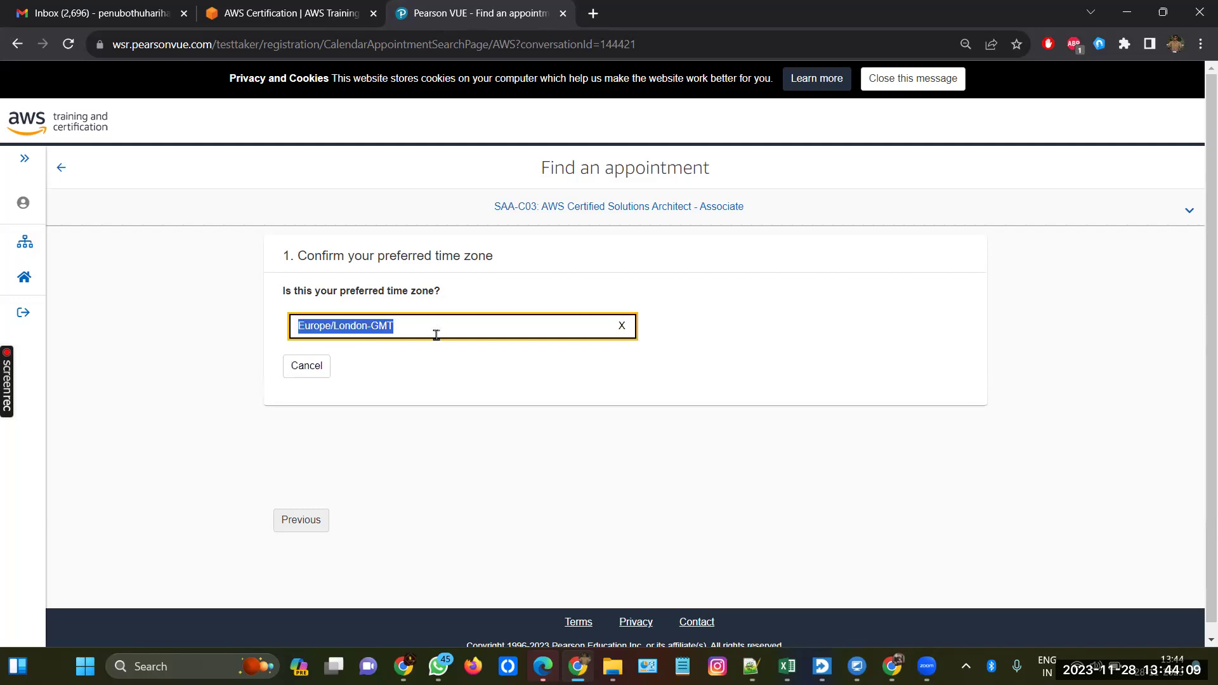
pyautogui.write('IST')
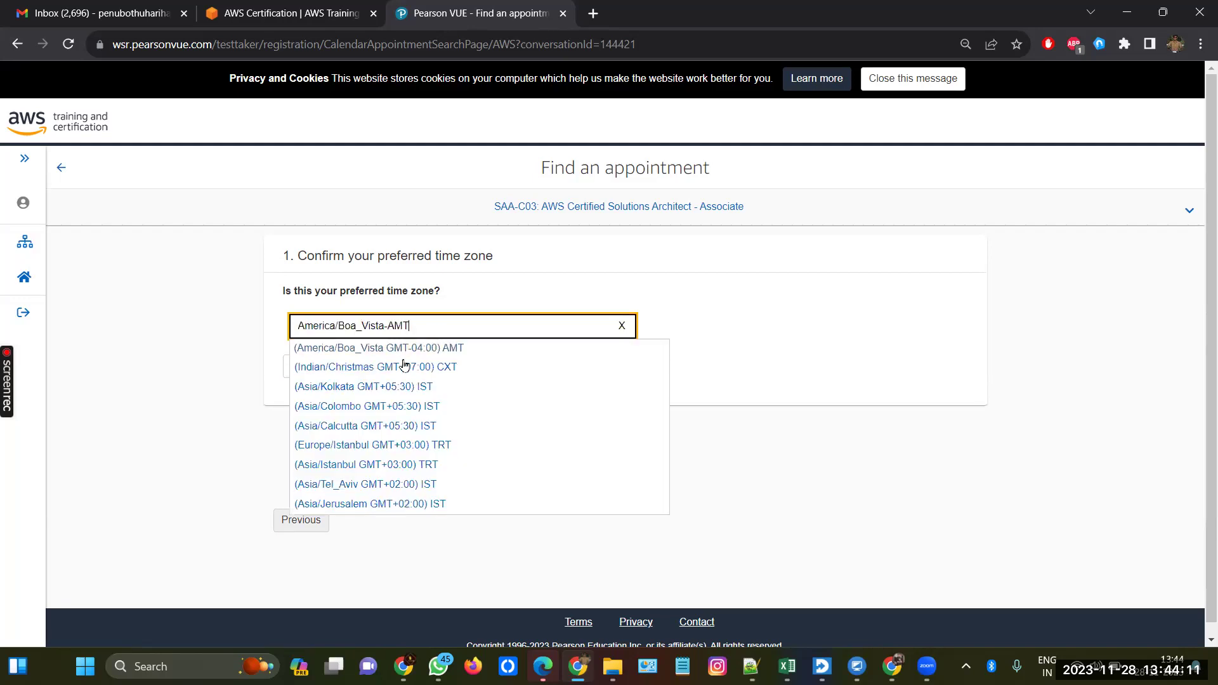
pyautogui.click(381, 387)
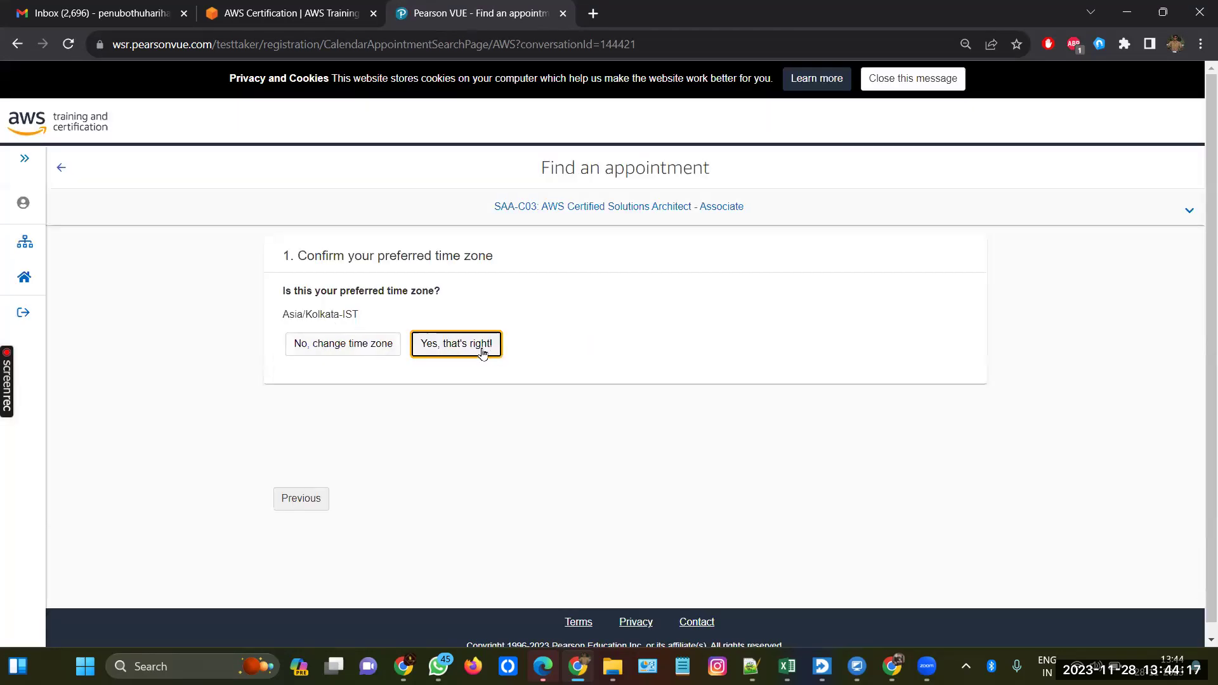
pyautogui.click(483, 353)
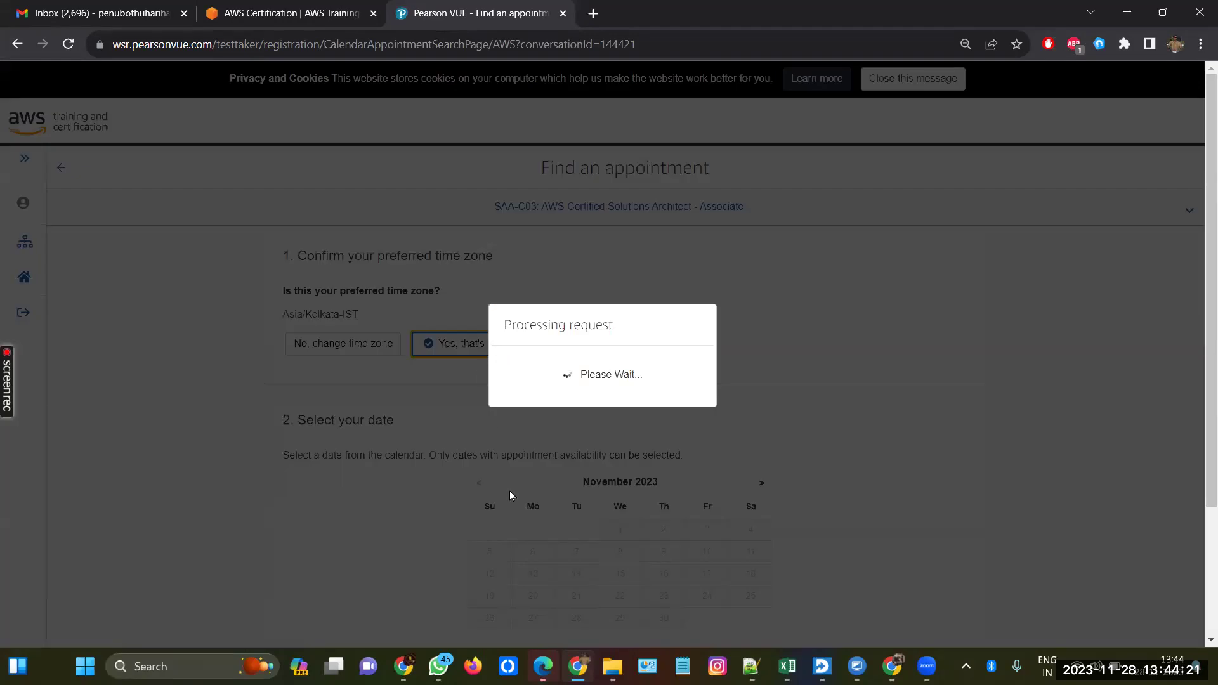
# Step: Select Wednesday, November 29, 2023 as the exam date
pyautogui.scroll(-3, 609, 502)
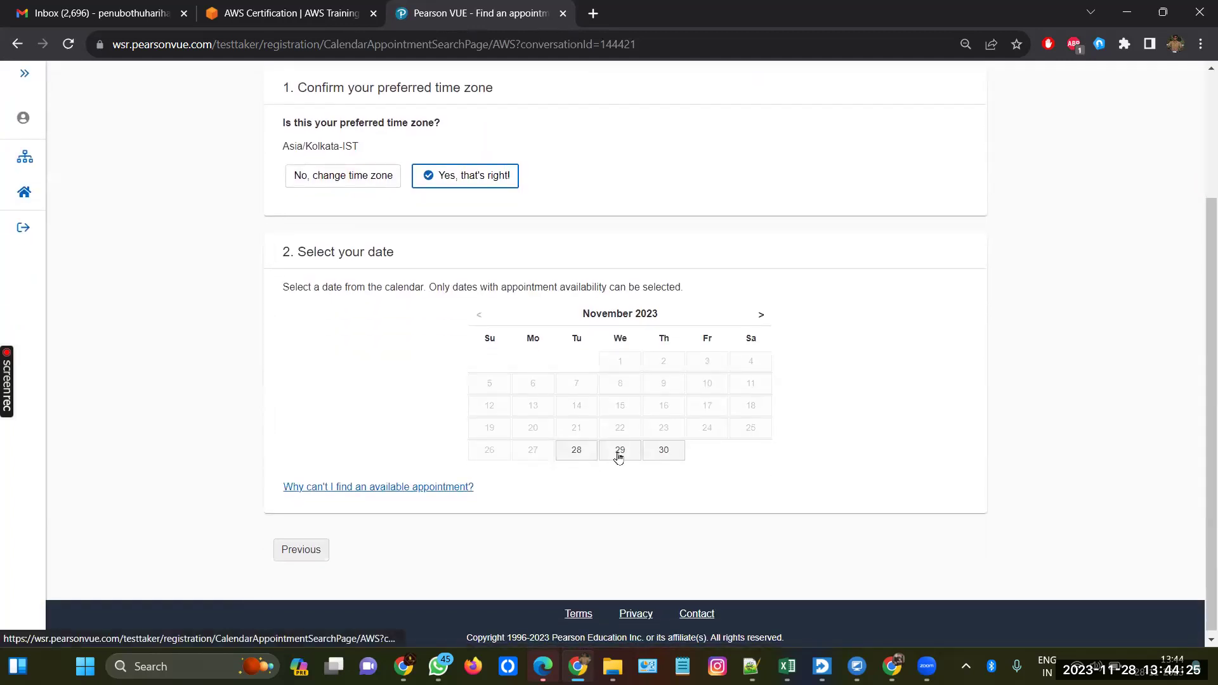
pyautogui.click(620, 456)
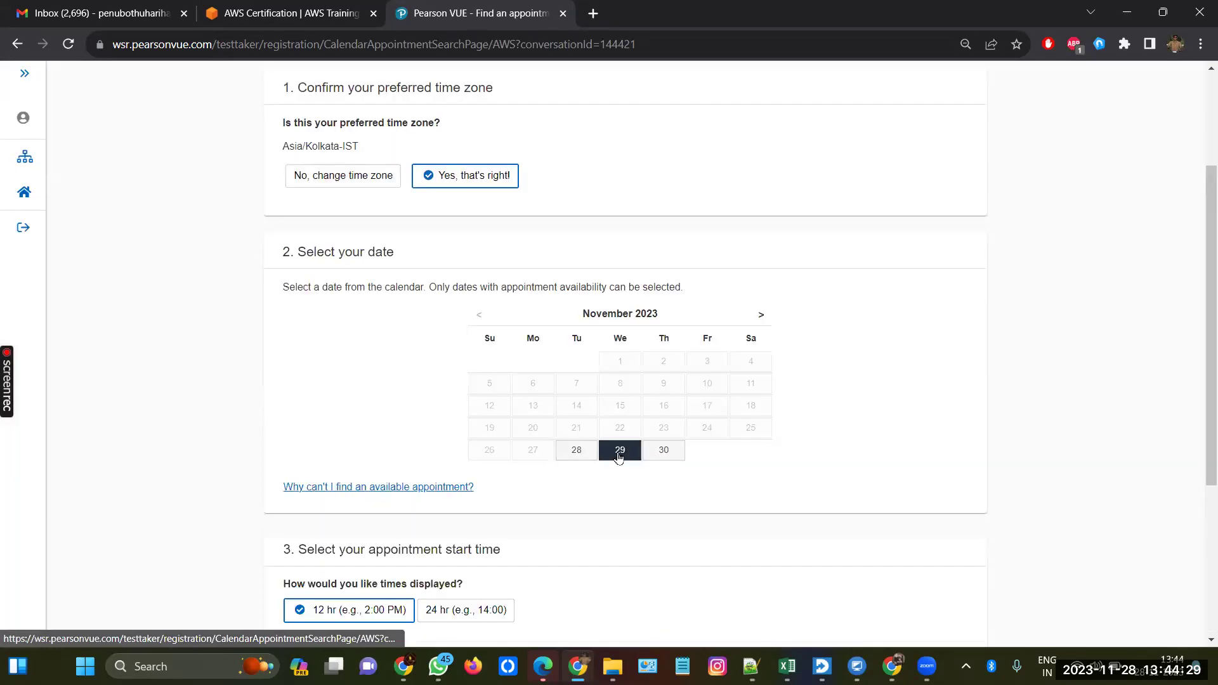
pyautogui.scroll(-4, 619, 452)
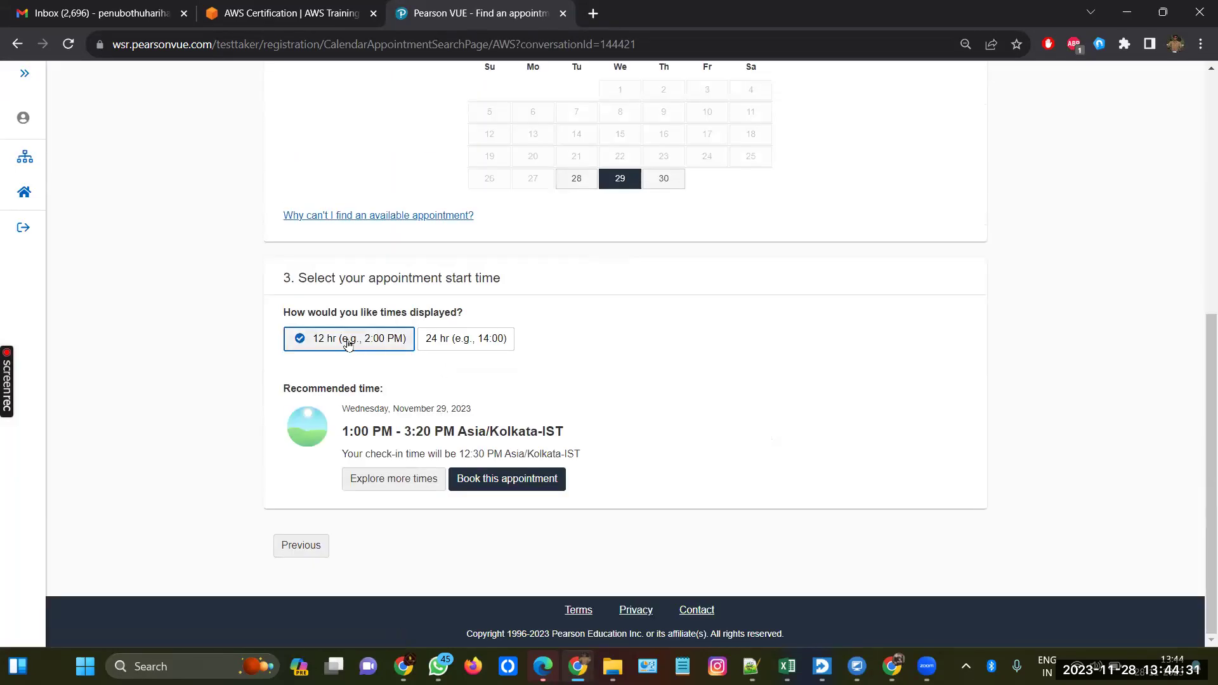
# Step: Book the 4:15 PM start from the 1:15–5:00 PM times instead of 1:00 PM
pyautogui.click(400, 478)
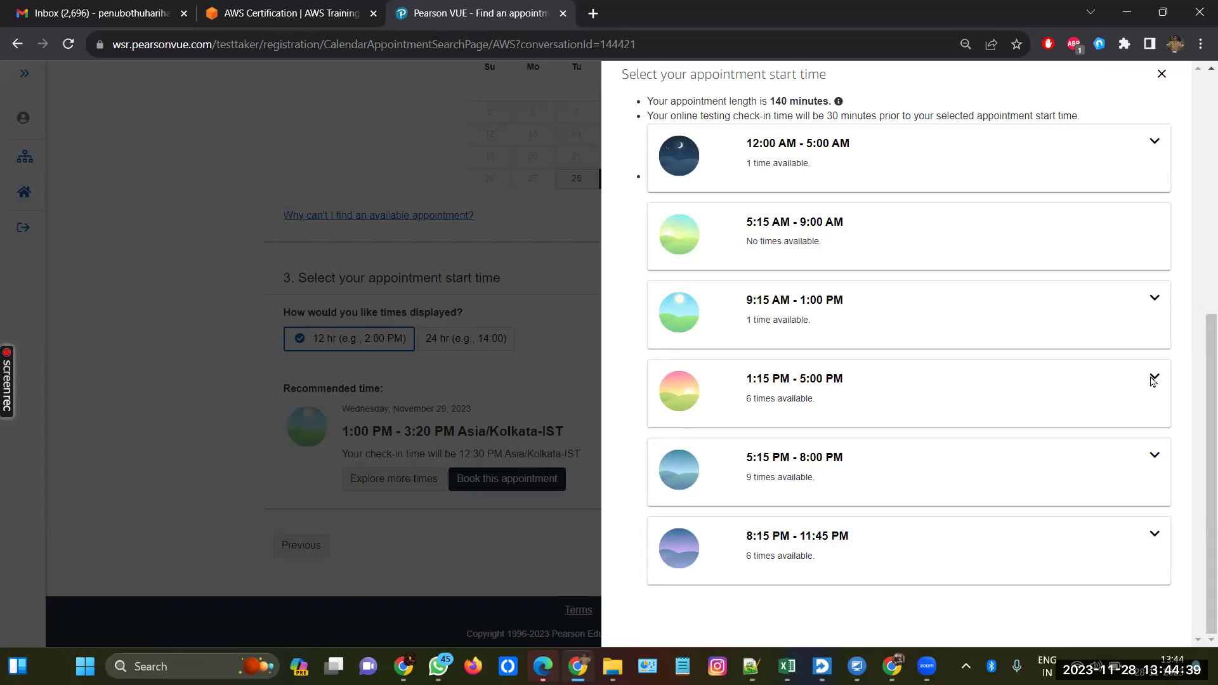
pyautogui.click(1154, 379)
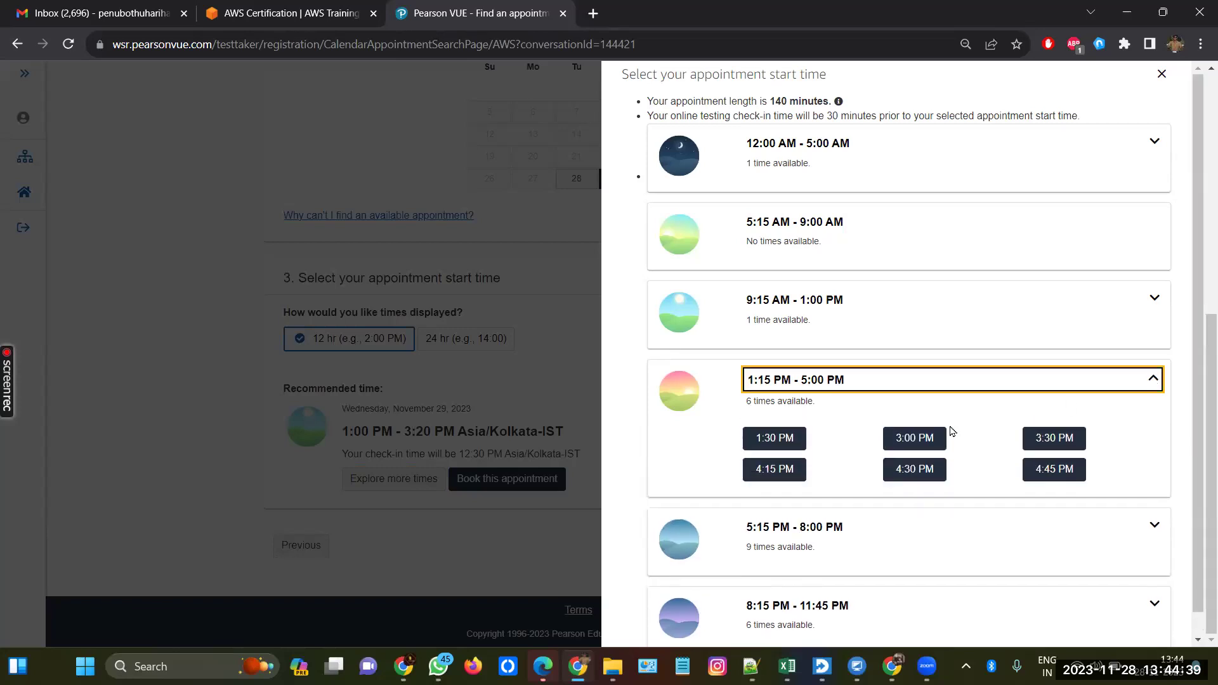
pyautogui.click(775, 470)
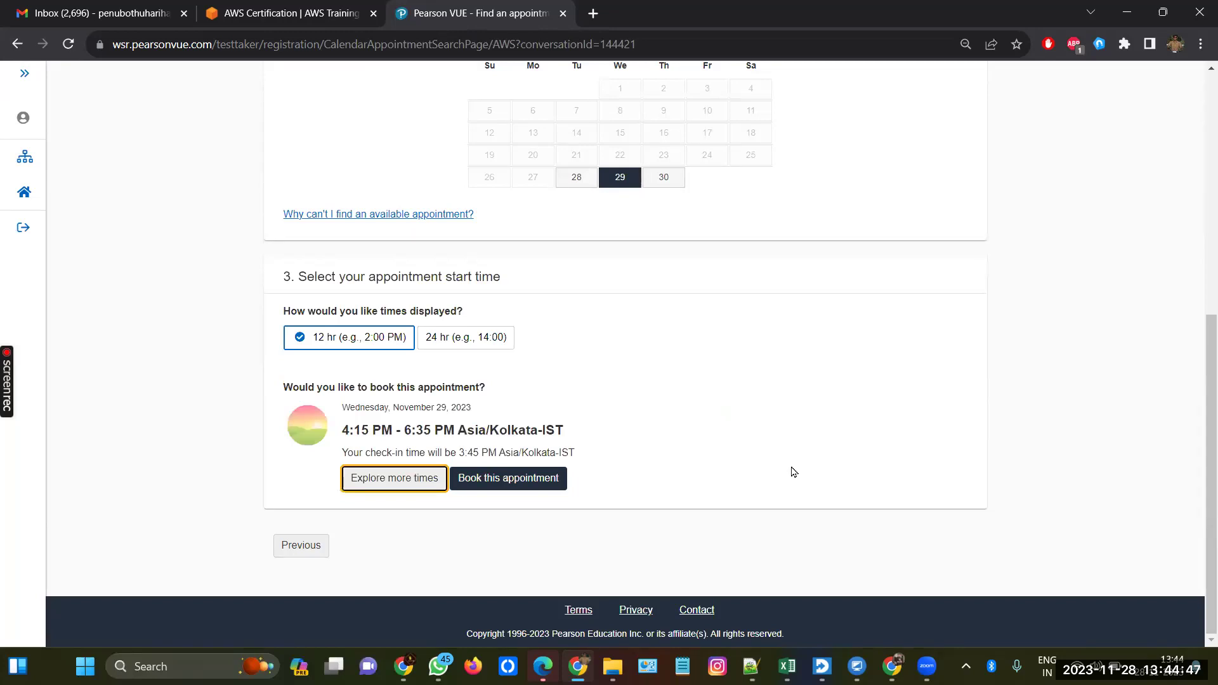
pyautogui.click(509, 479)
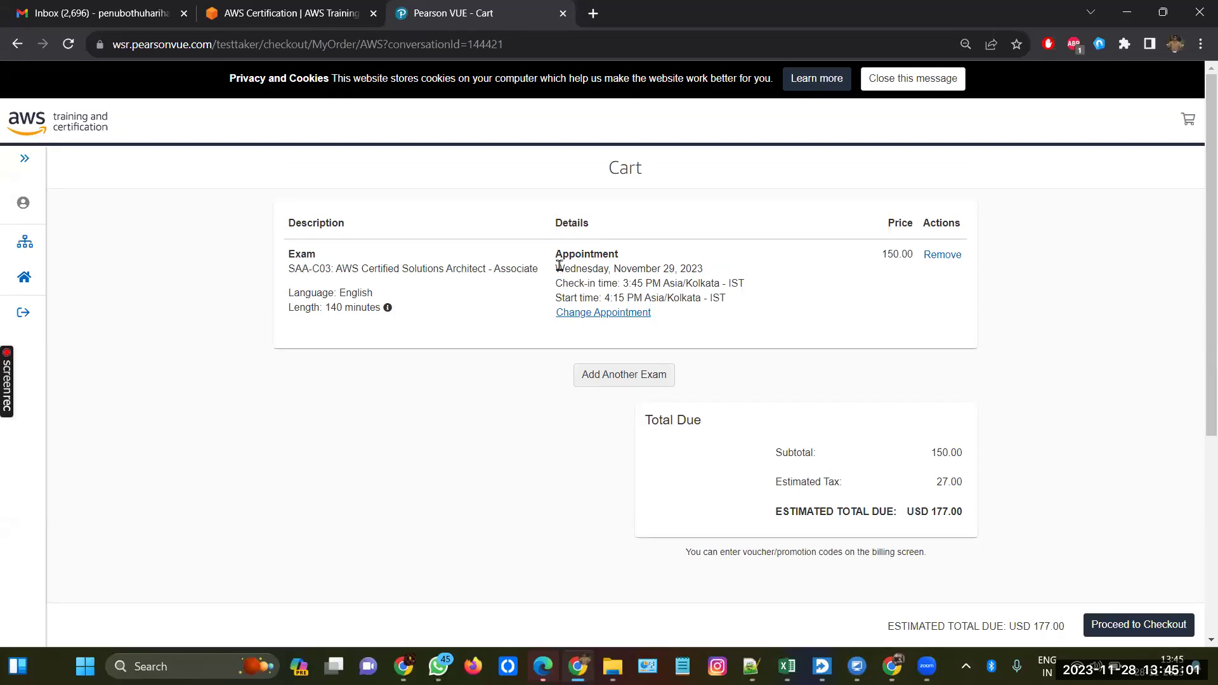
# Step: Highlight the SAA-C03 appointment details, November 29 4:15 PM time, and USD 177.00 total
pyautogui.moveTo(557, 265); pyautogui.dragTo(741, 323)
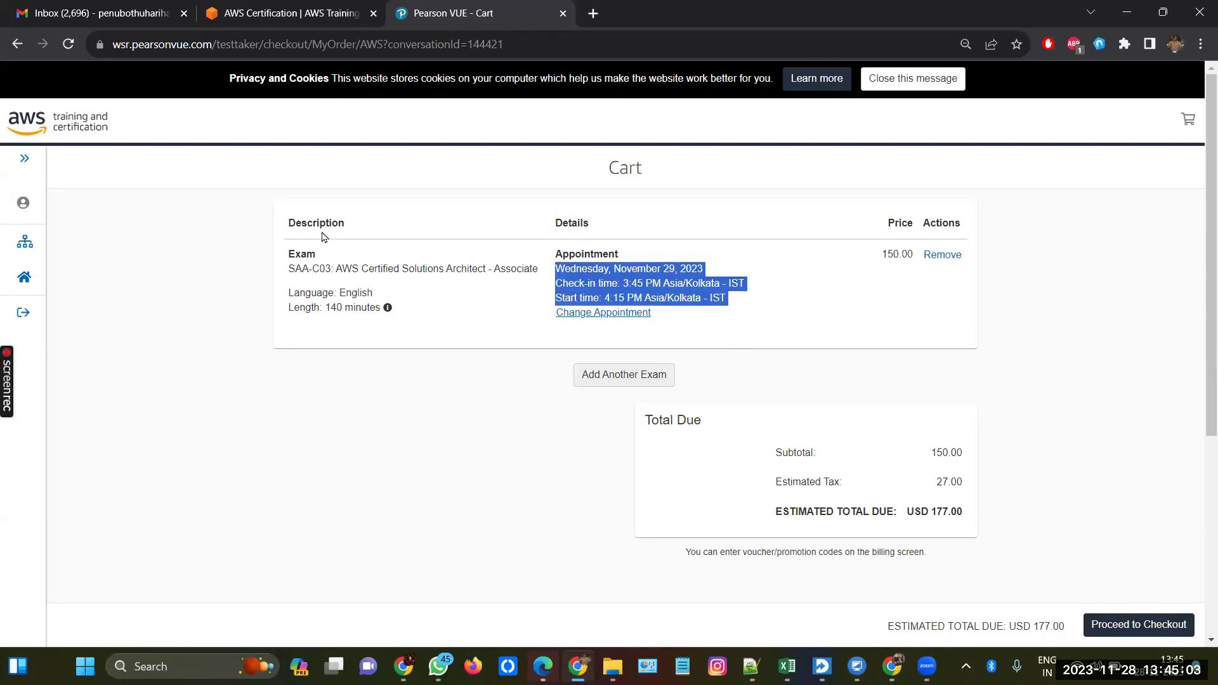
pyautogui.moveTo(289, 273)
pyautogui.mouseDown()
pyautogui.moveTo(517, 286)
pyautogui.moveTo(565, 301)
pyautogui.mouseUp()
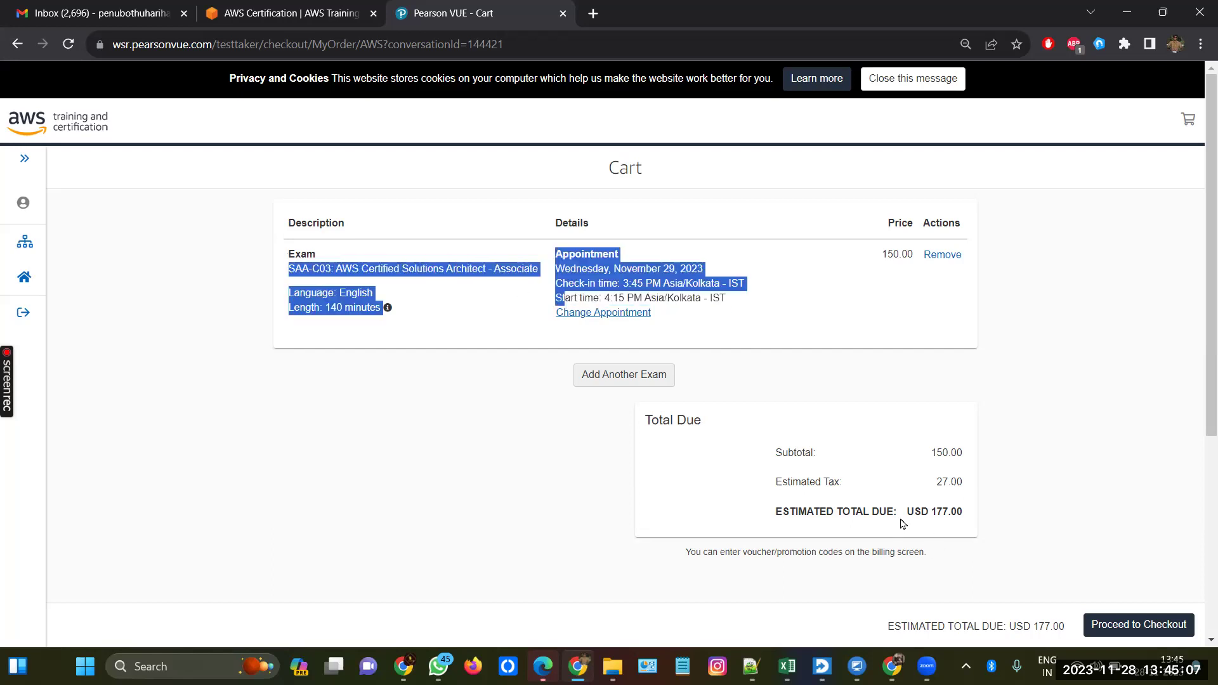
pyautogui.moveTo(909, 521); pyautogui.dragTo(982, 525)
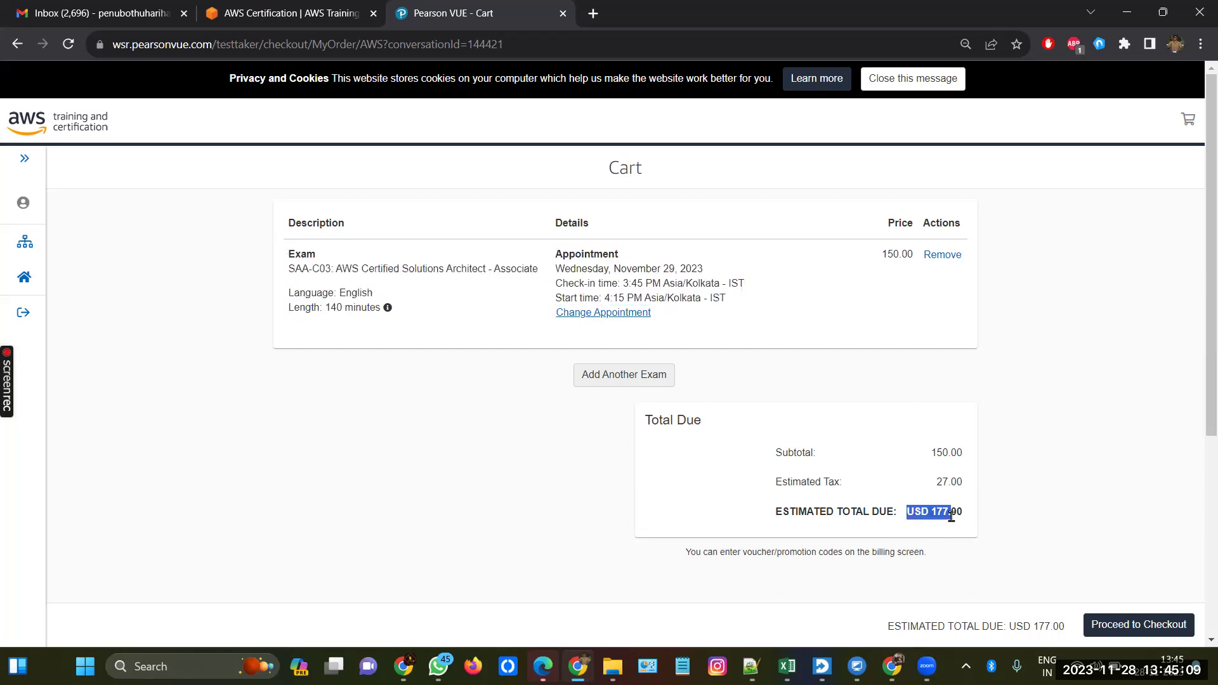
# Step: Proceed to checkout and try applying a voucher or promo code on the payment page
pyautogui.click(1121, 629)
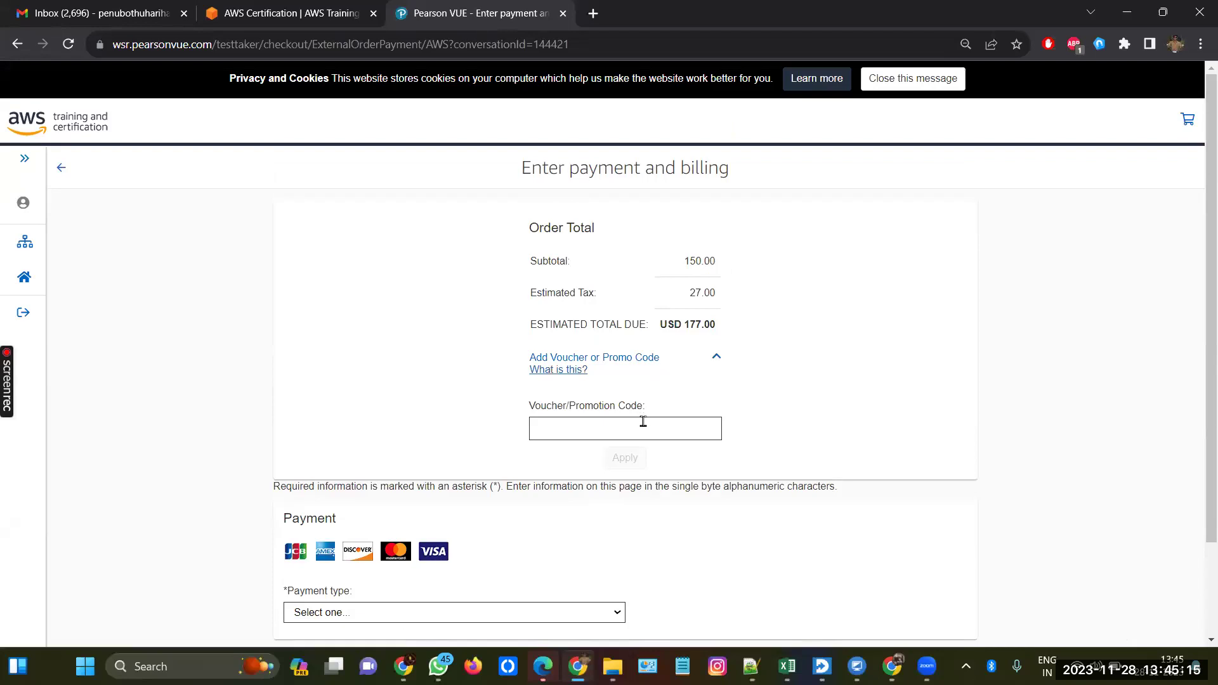
pyautogui.click(642, 421)
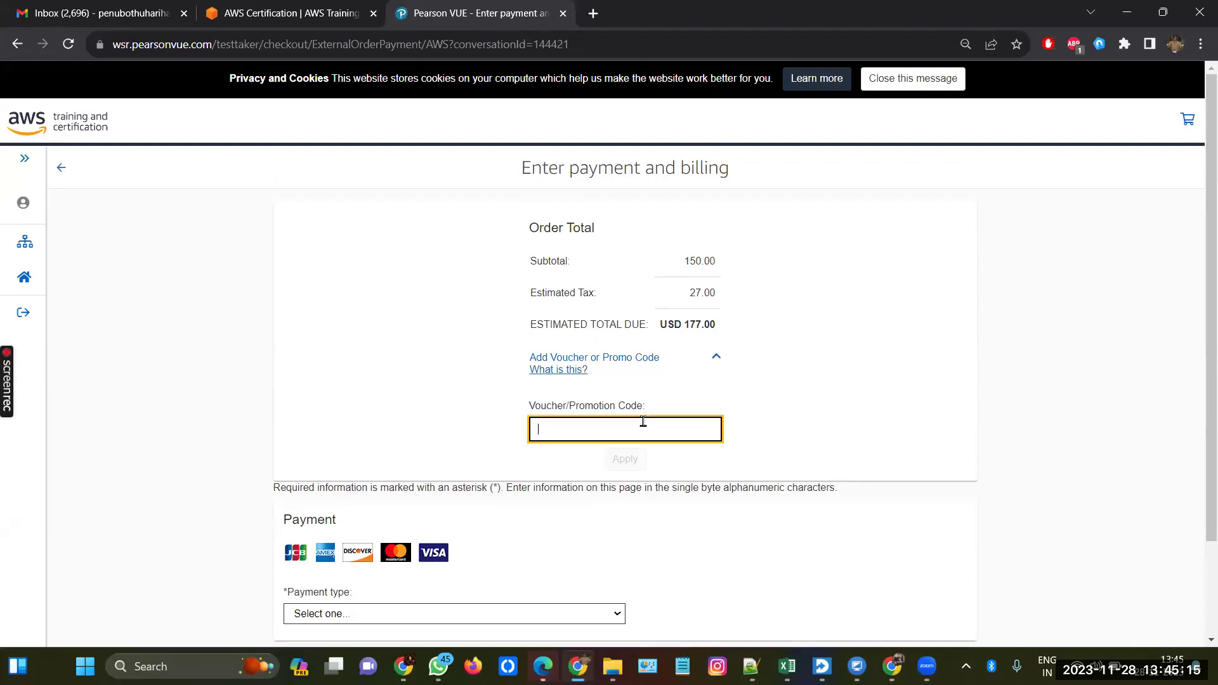
pyautogui.moveTo(526, 407); pyautogui.dragTo(654, 415)
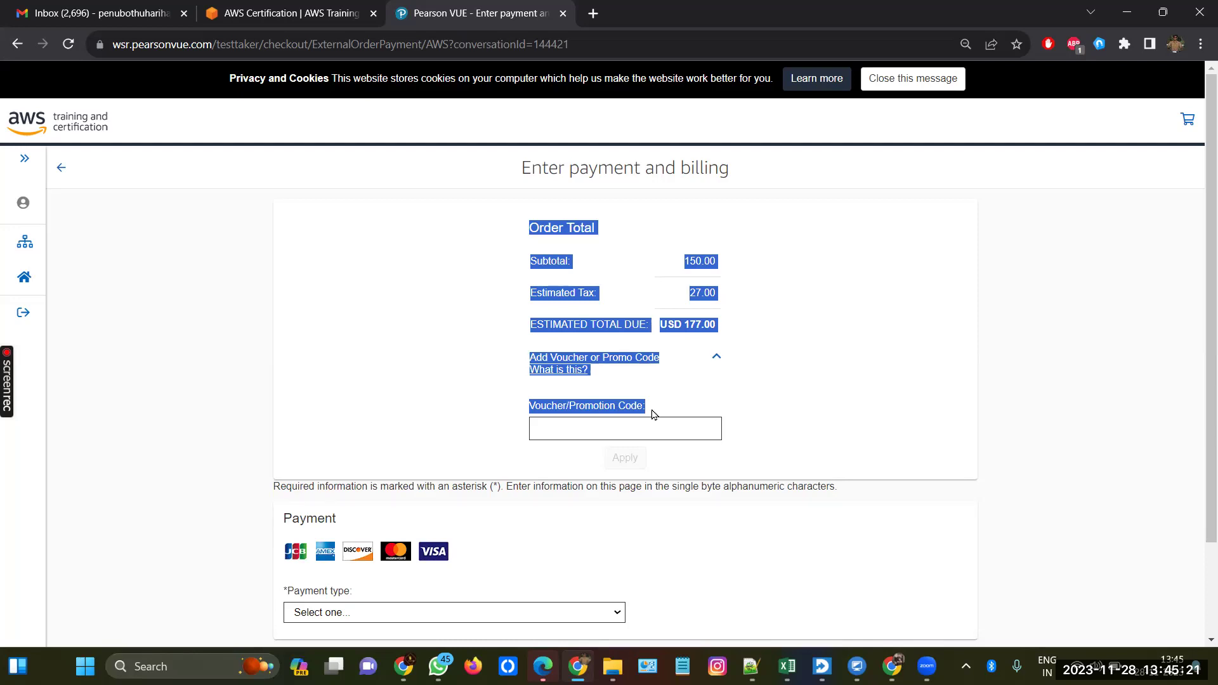
pyautogui.click(653, 413)
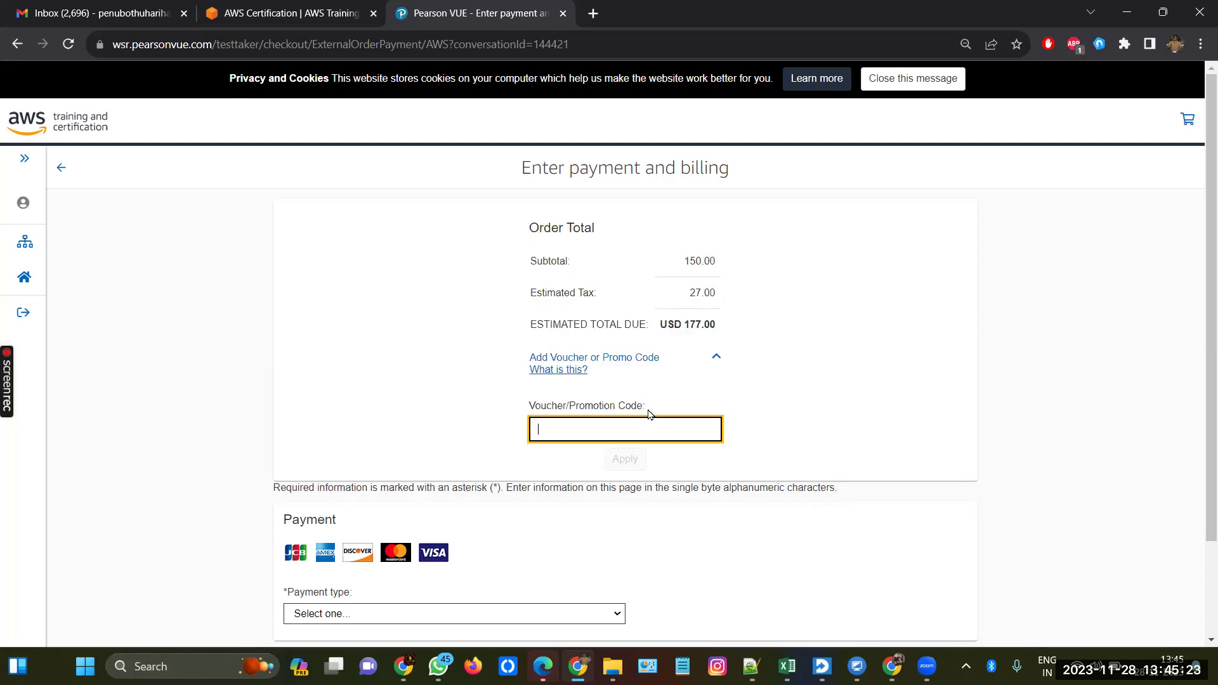
pyautogui.click(627, 462)
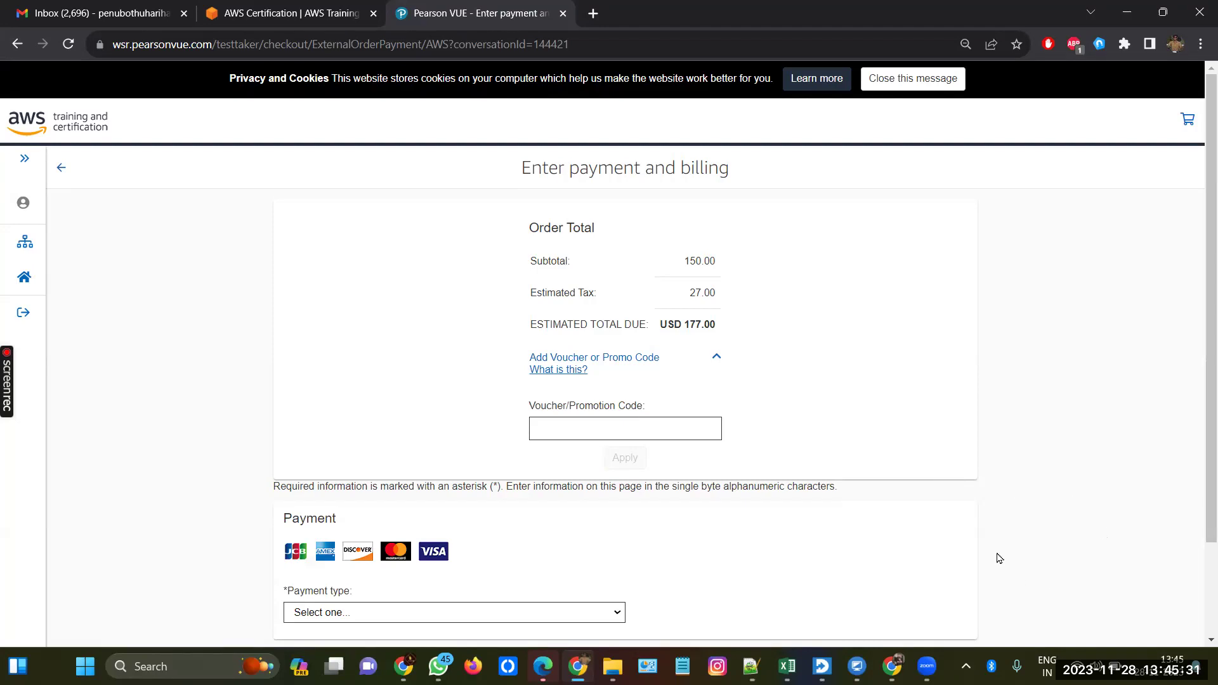
pyautogui.scroll(-3, 1000, 558)
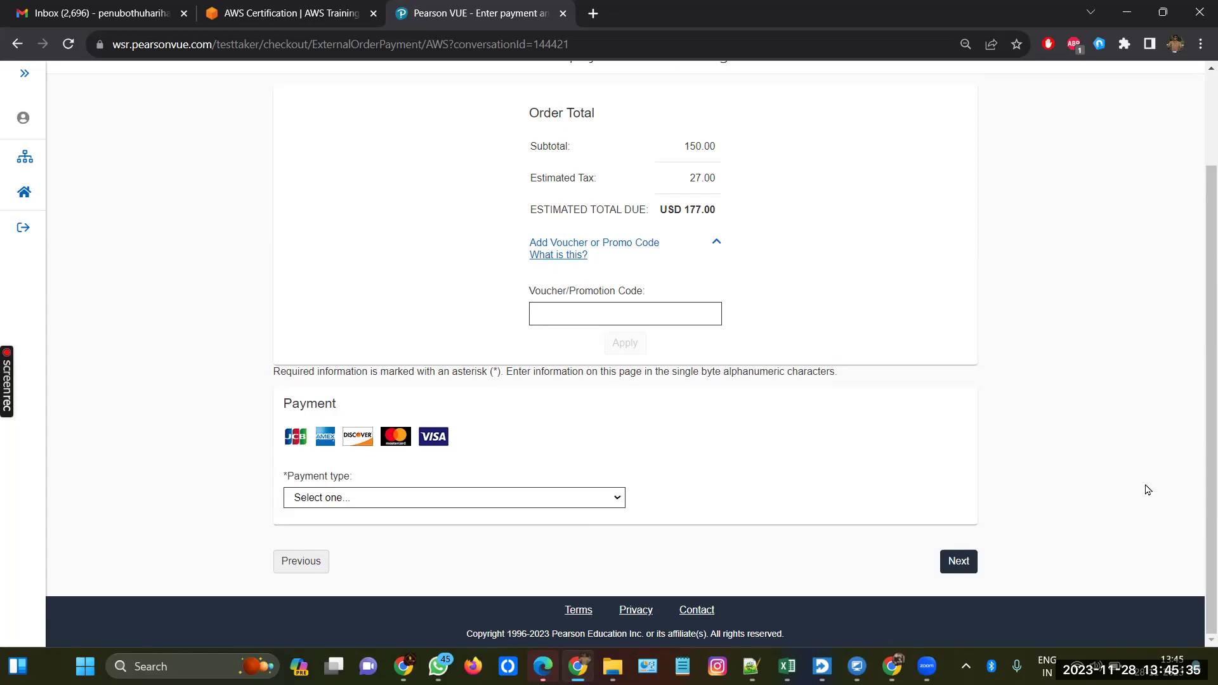
pyautogui.scroll(2, 766, 344)
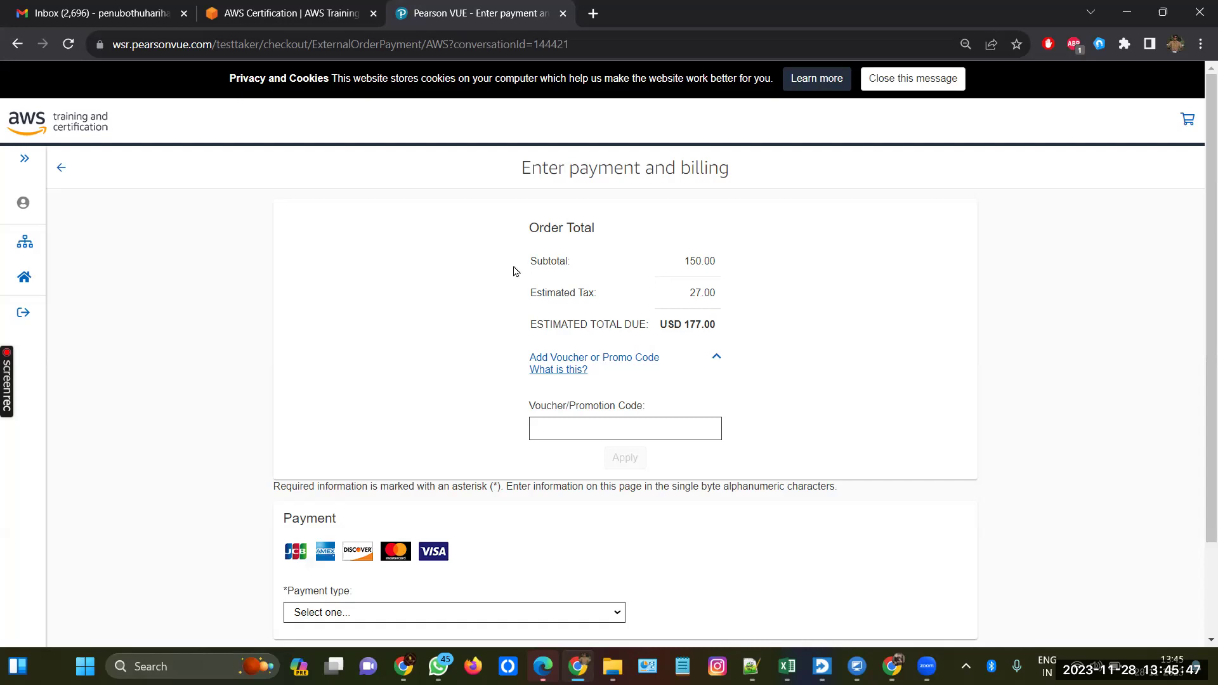
# Step: Return to the AWS Certification tab and start signing in to the account
pyautogui.click(286, 18)
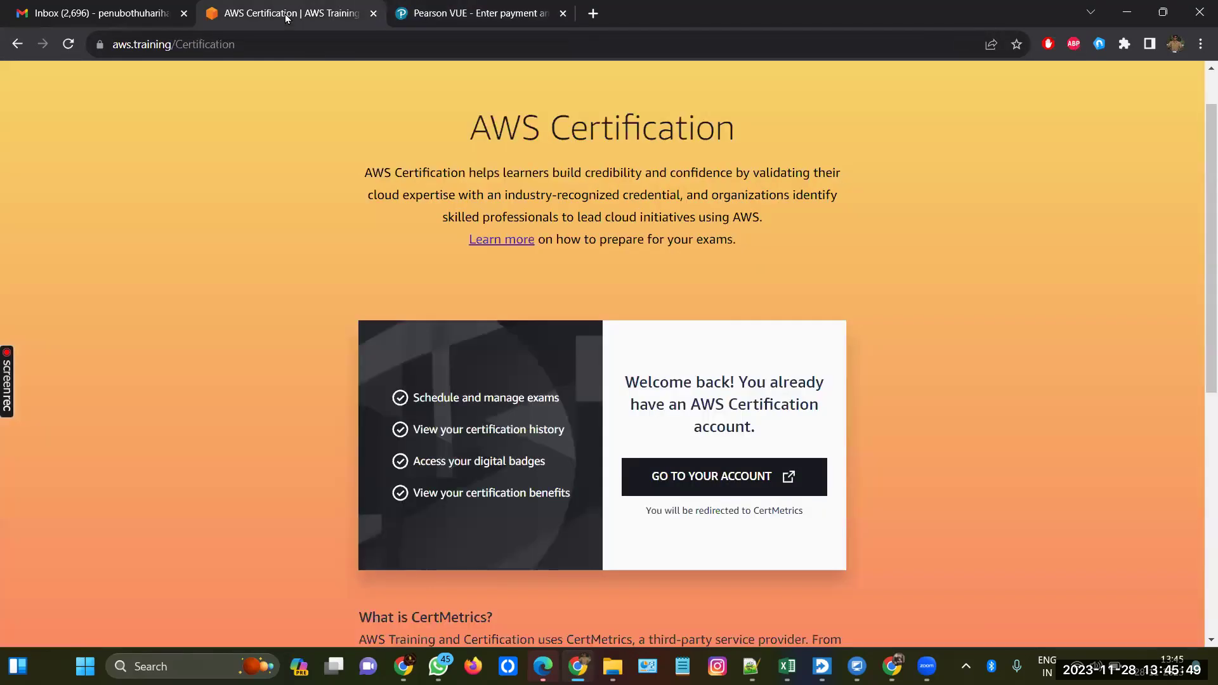
pyautogui.click(729, 481)
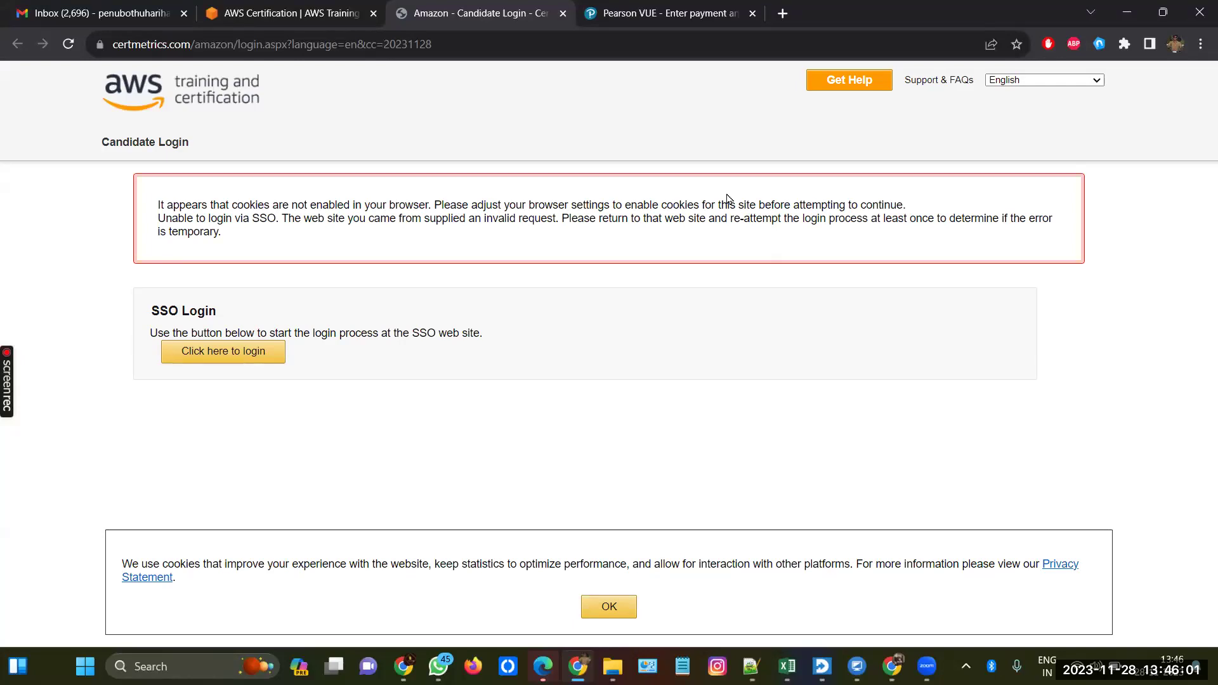
pyautogui.click(236, 353)
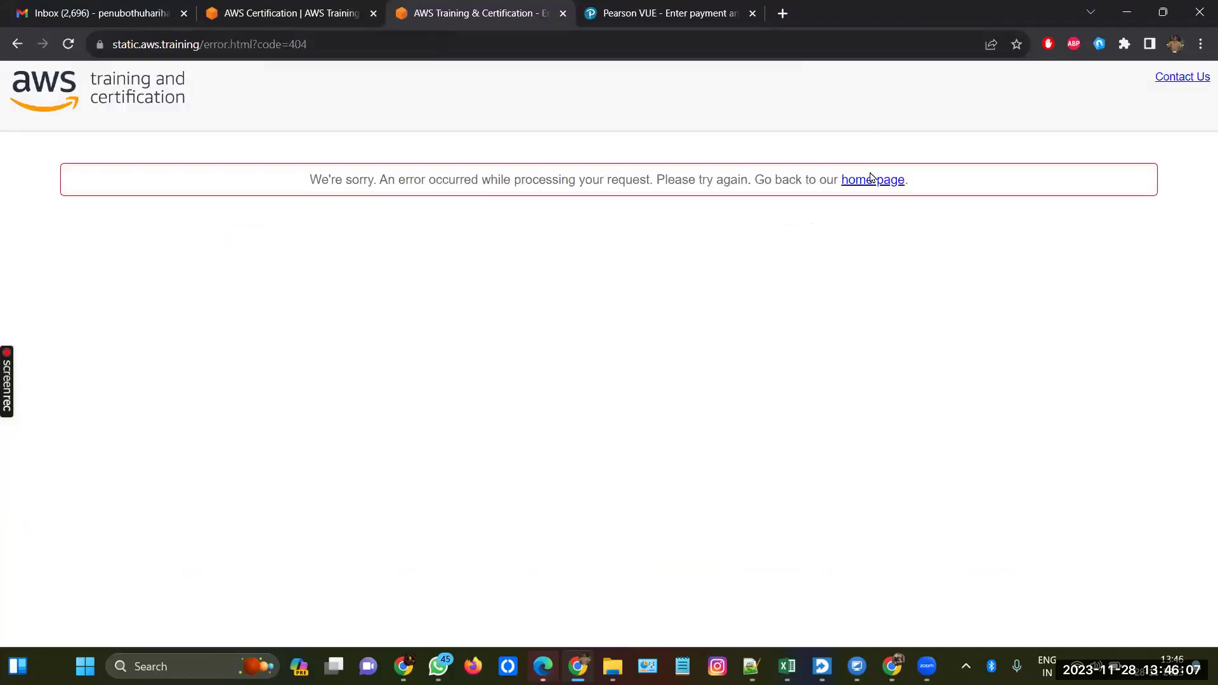
# Step: Go back via the training homepage and Certification section to the AWS Certification account
pyautogui.click(872, 185)
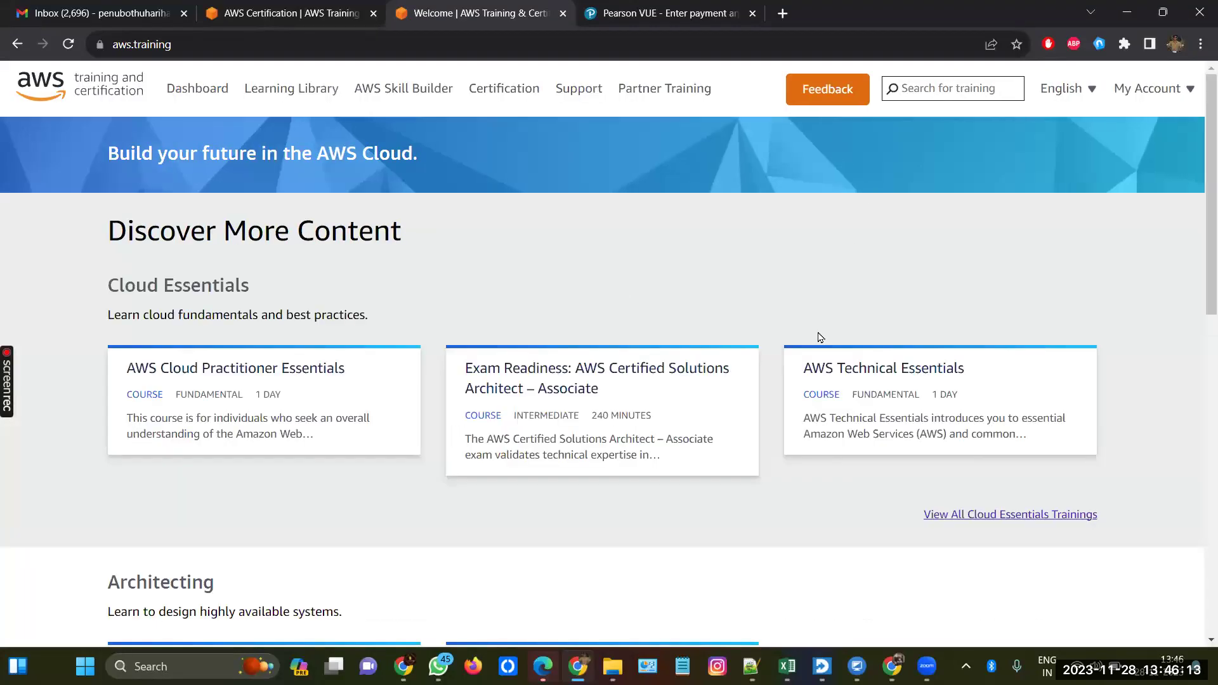
pyautogui.scroll(-3, 642, 436)
pyautogui.scroll(3, 641, 435)
pyautogui.click(517, 99)
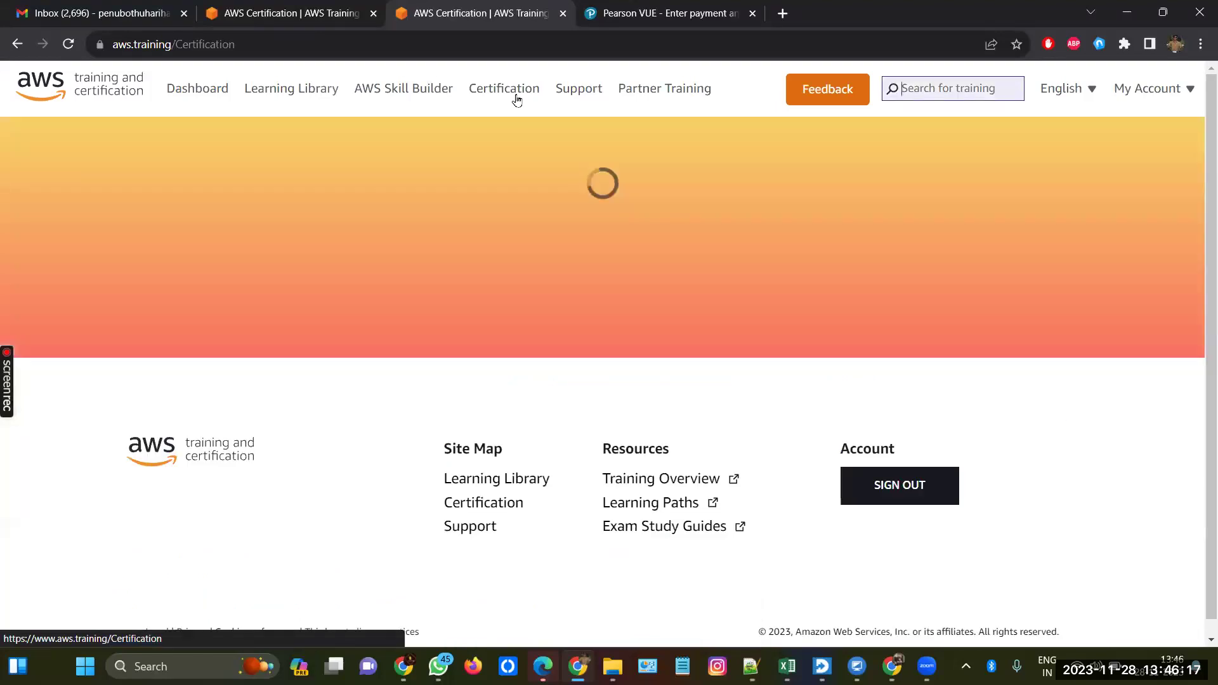
pyautogui.click(711, 538)
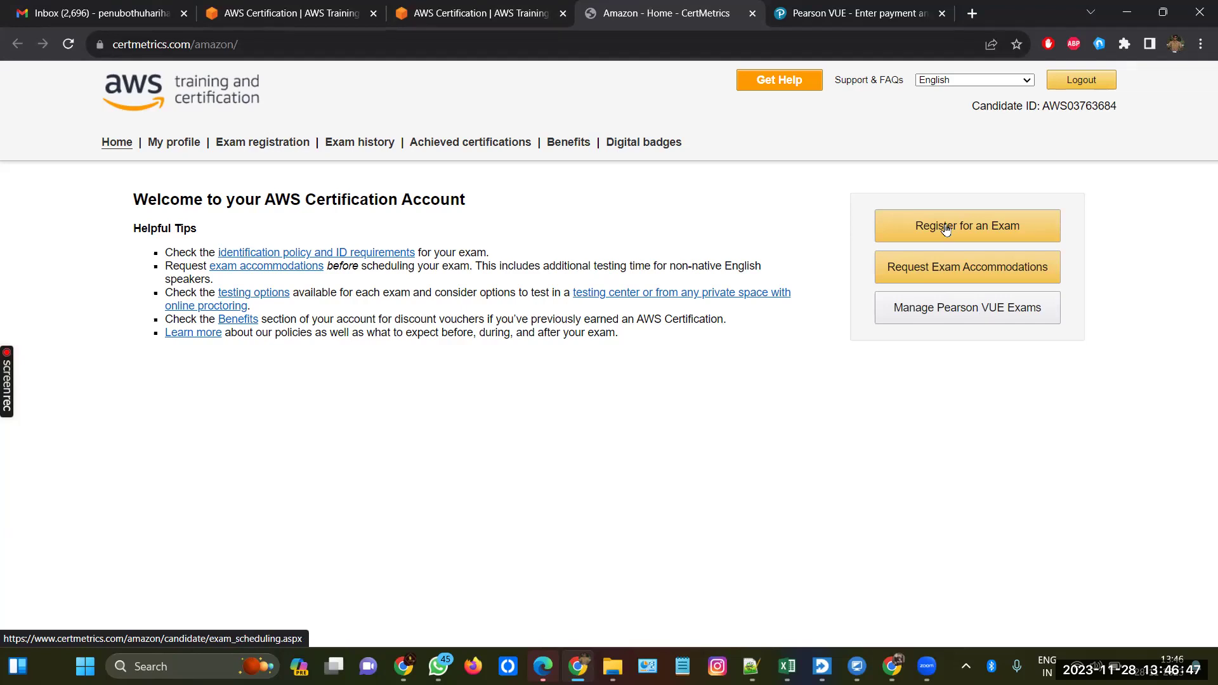
pyautogui.click(980, 230)
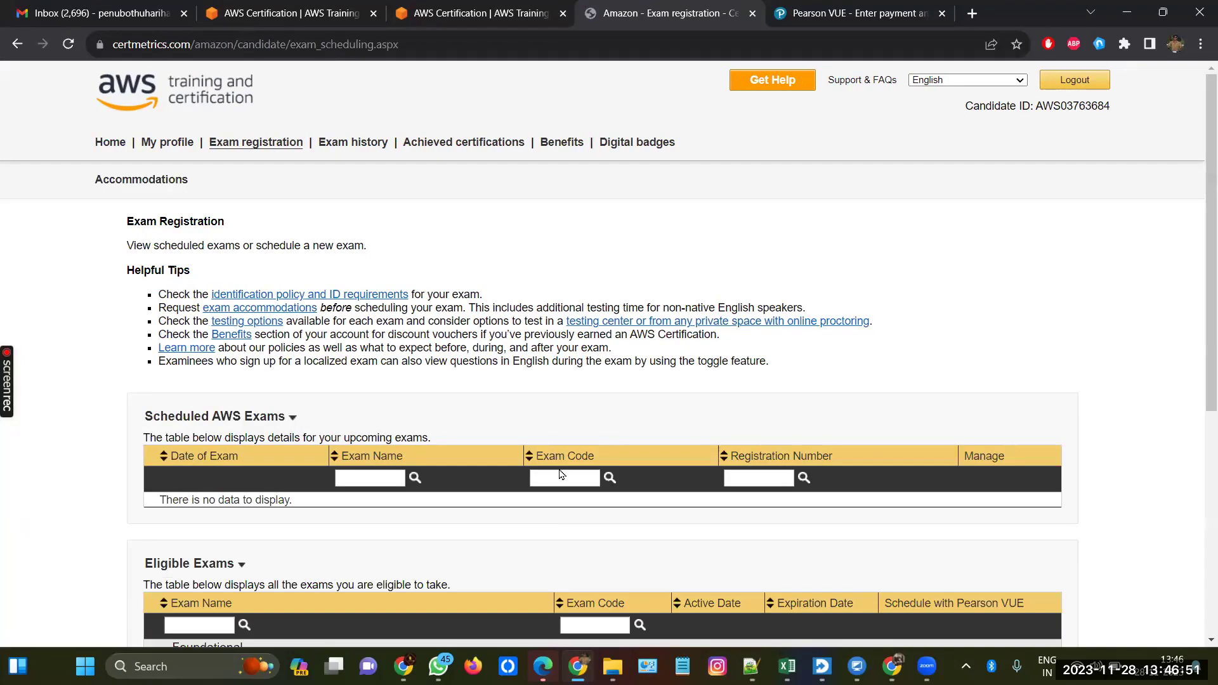
pyautogui.click(17, 44)
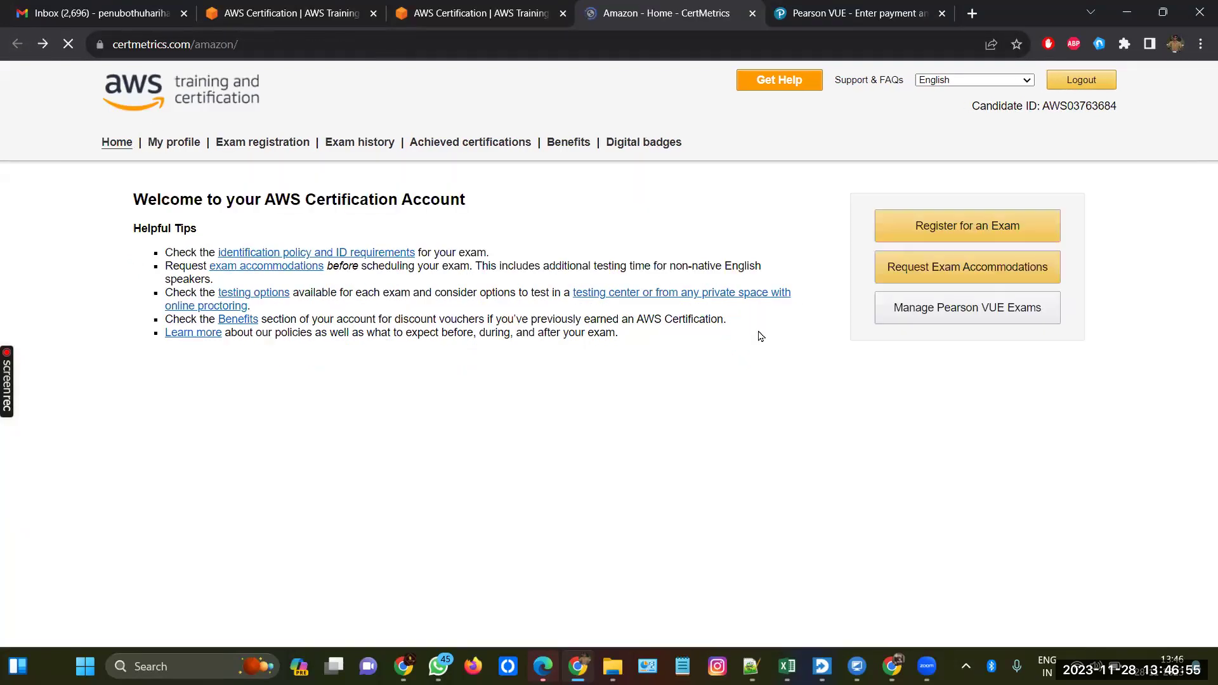